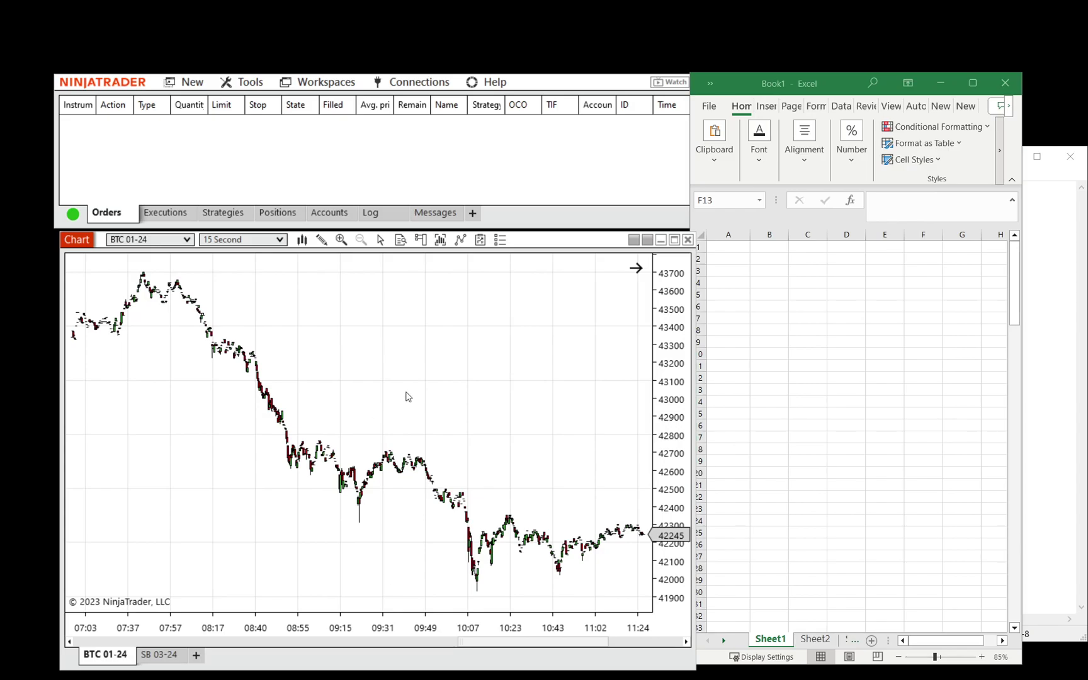
- Activate the 15-second BTC 01-24 chart in NinjaTrader
left_click(540, 311)
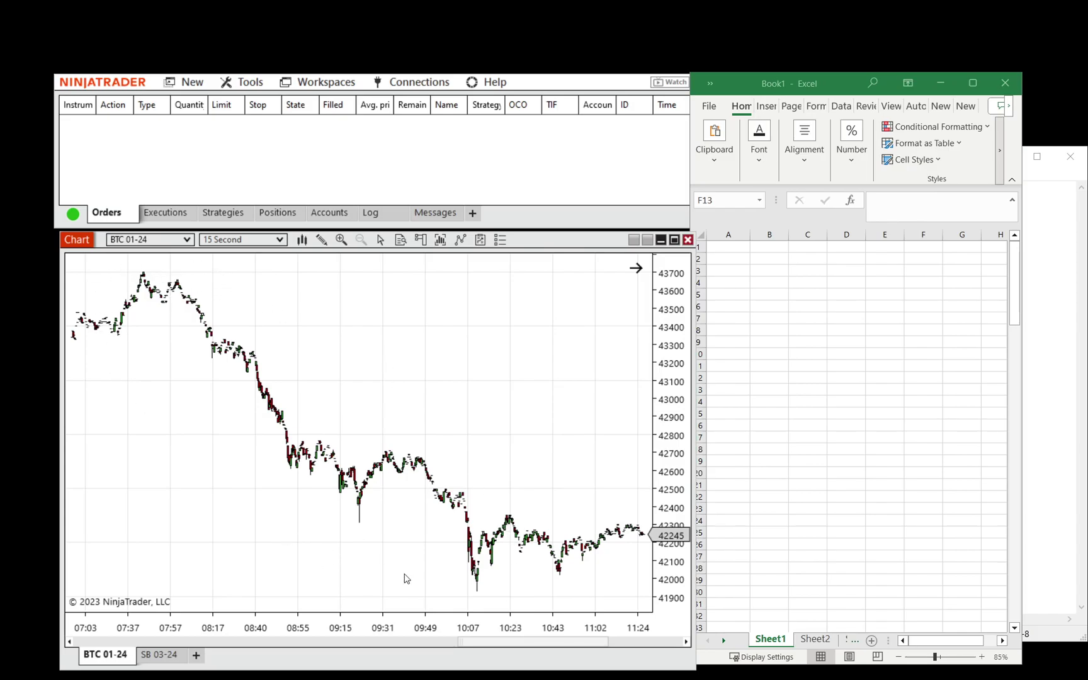
- Draw an Export Data Ruler on the BTC chart from the 07:57 high to the 10:07 low
right_click(434, 300)
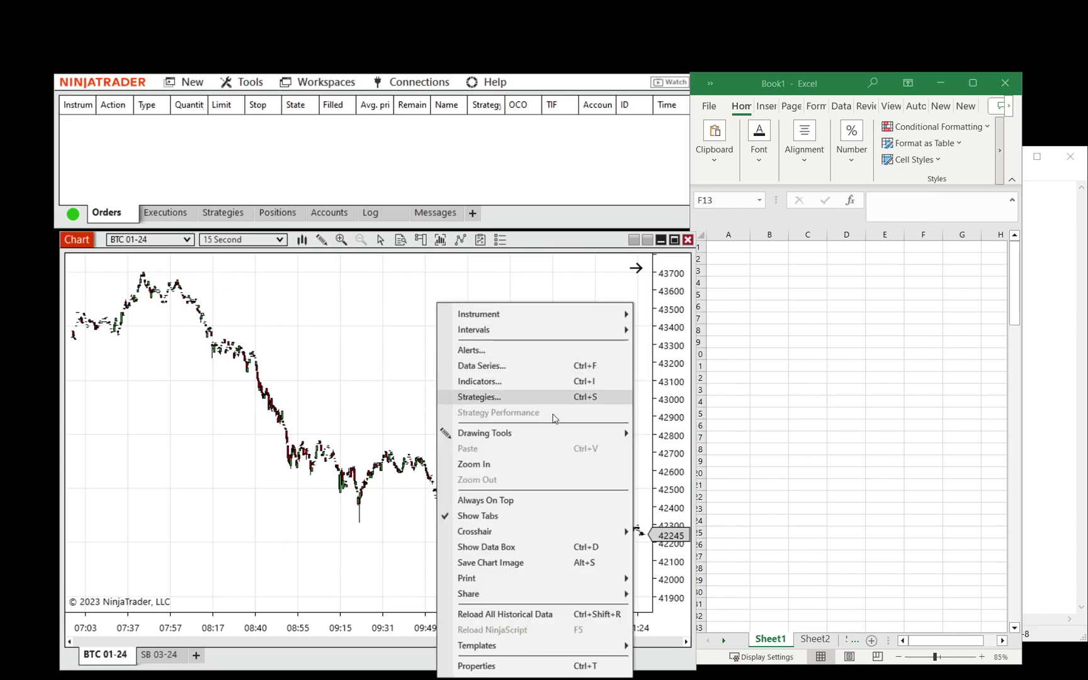
mouse_move(561, 431)
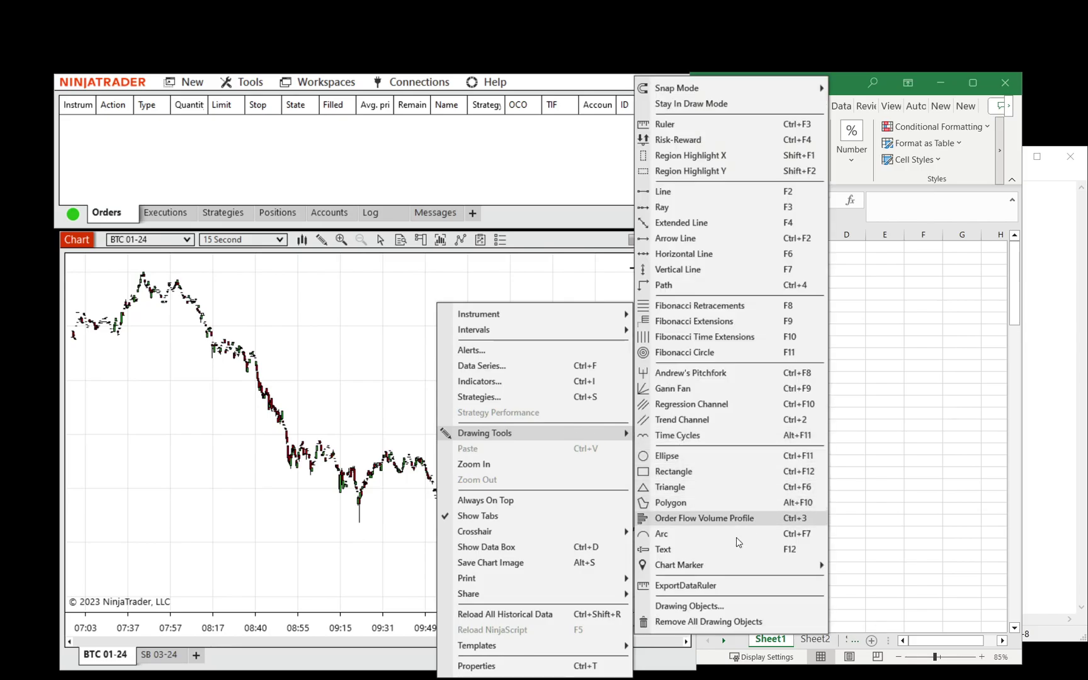
left_click(741, 586)
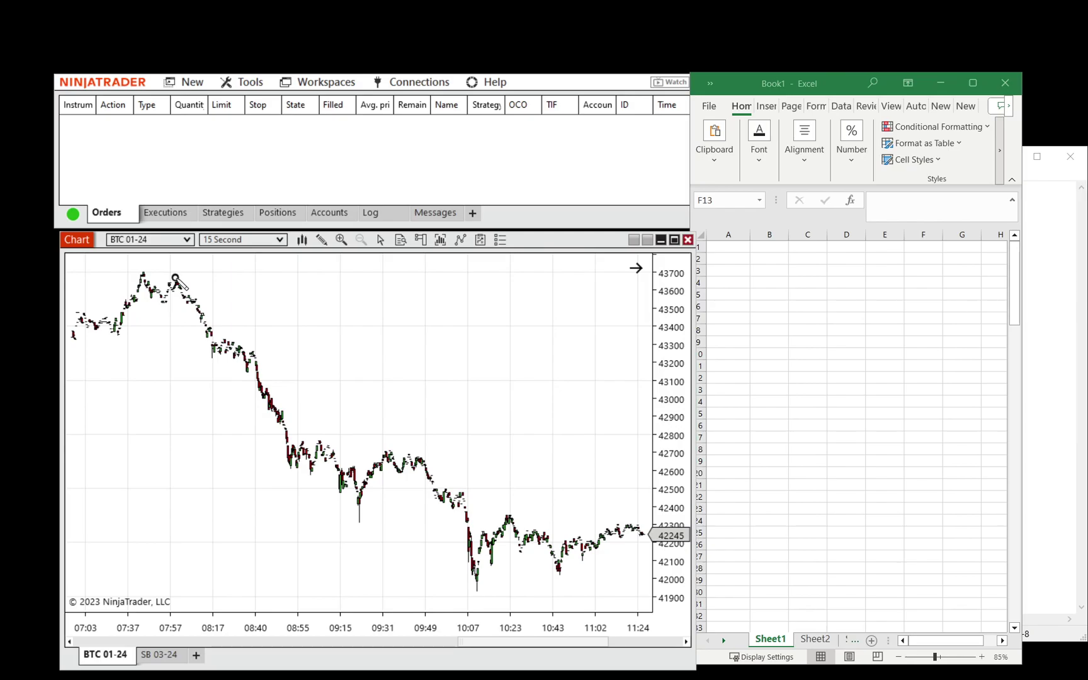
left_click(176, 277)
left_click(476, 594)
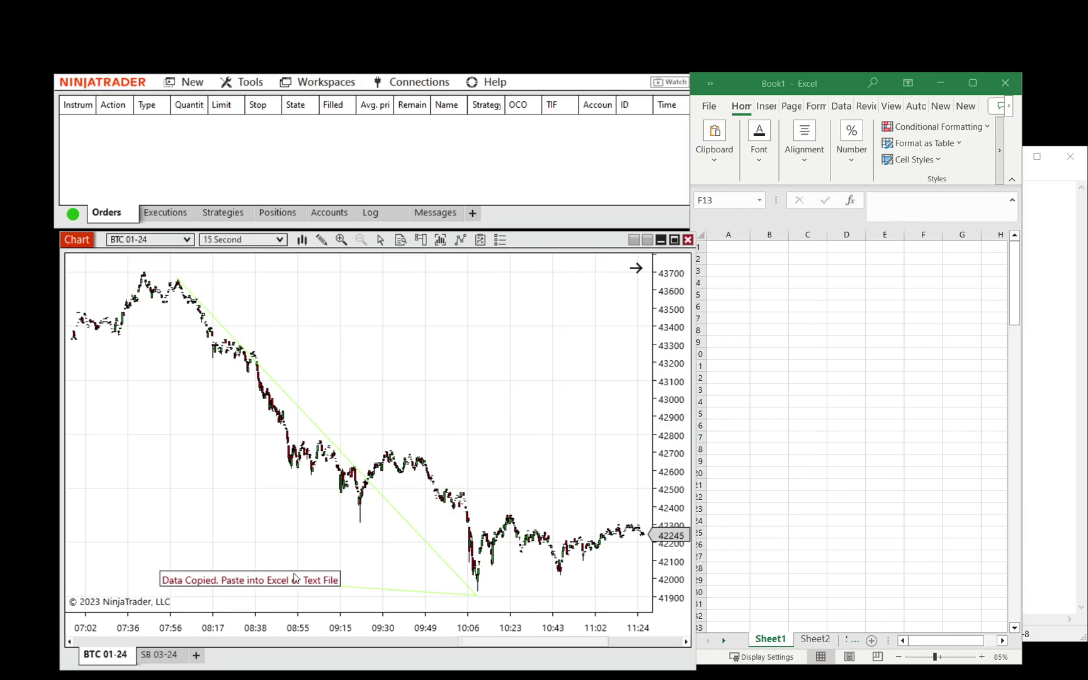
- Paste the copied BTC bars into Sheet1 at A1 and autofit column A to show full dates
left_click(725, 309)
left_click(728, 247)
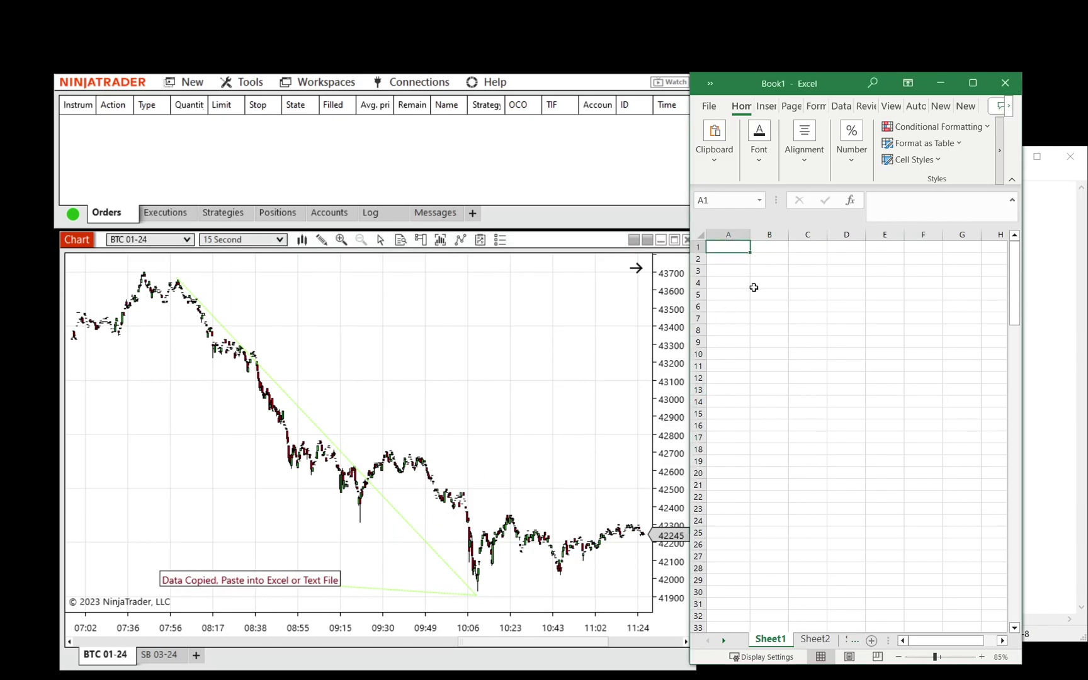
right_click(744, 243)
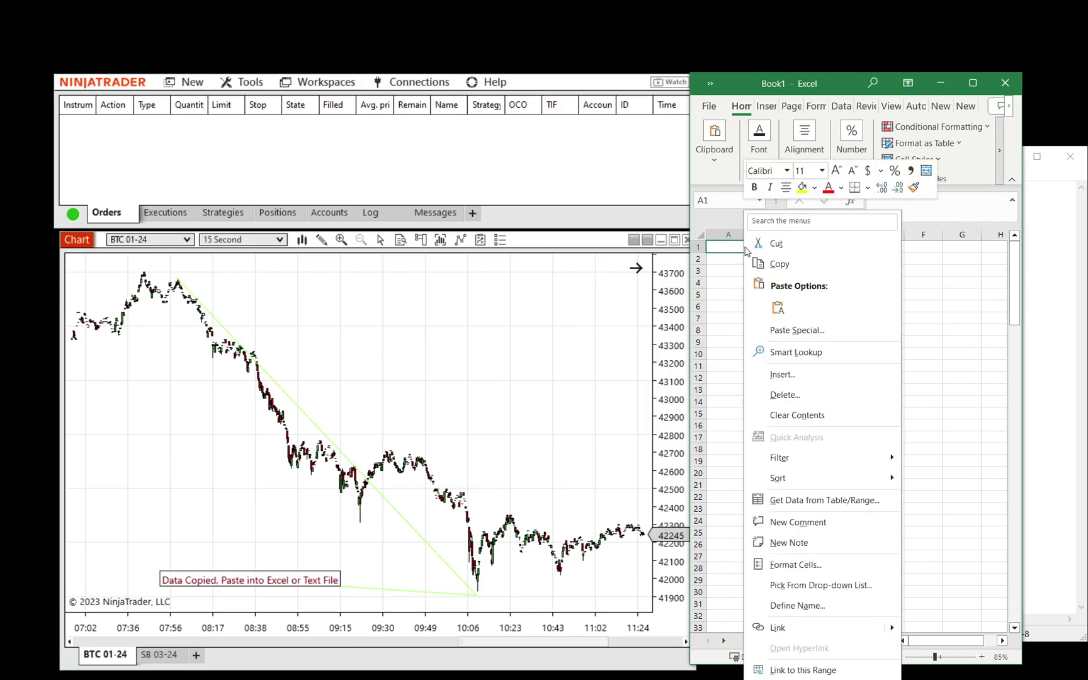
left_click(776, 309)
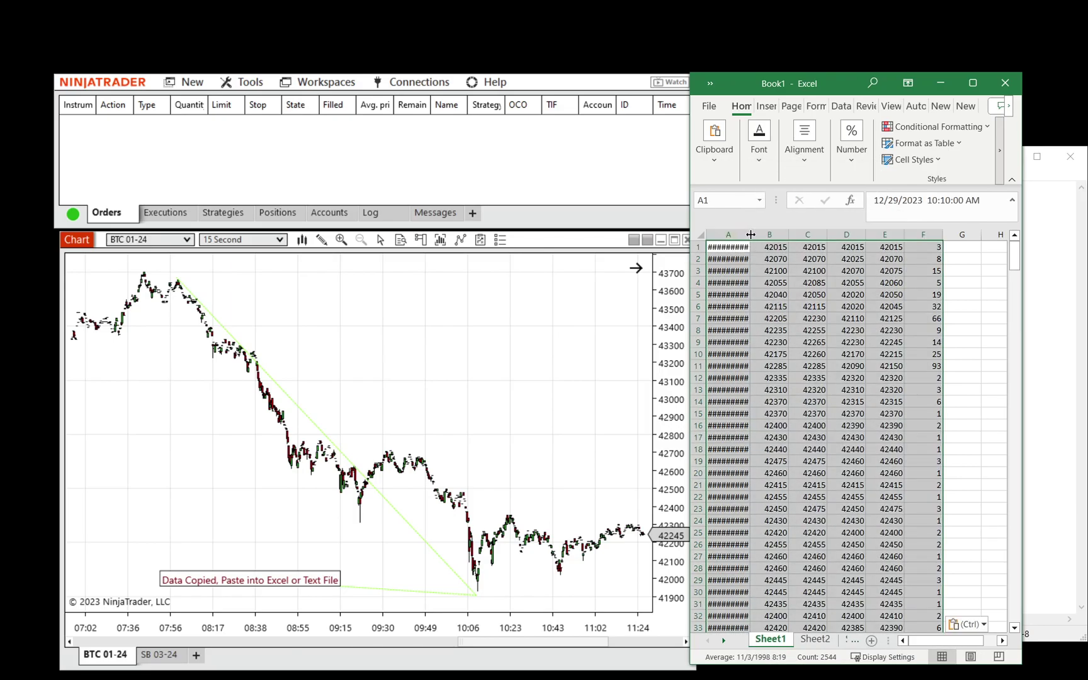
left_click_drag(750, 234, 763, 234)
left_click(807, 353)
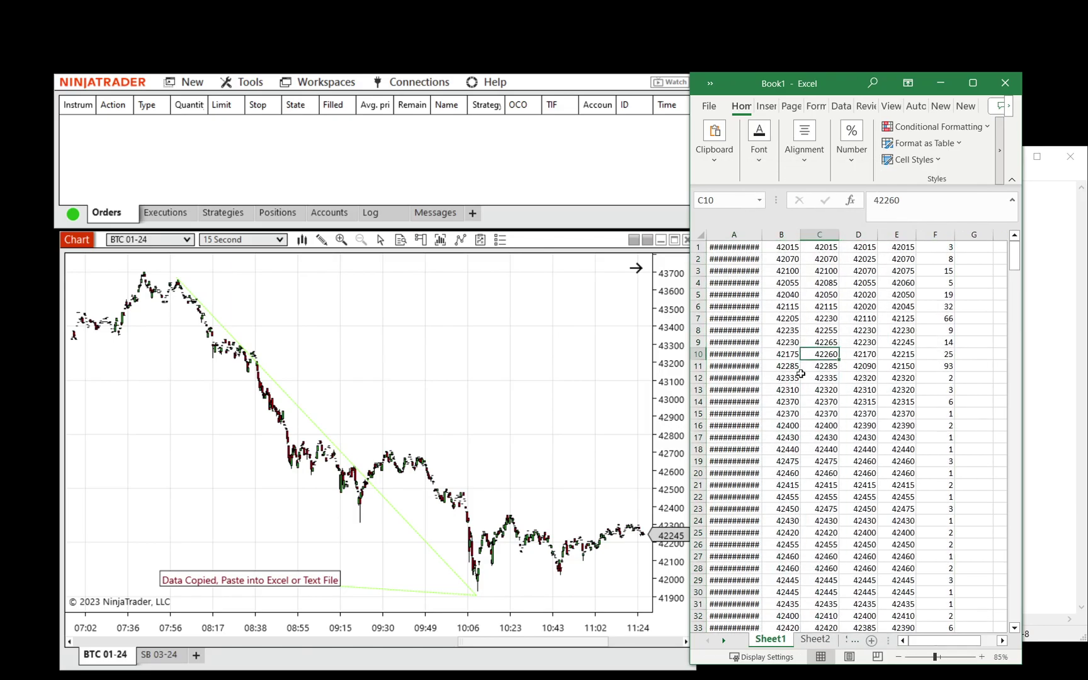
double_click(760, 233)
left_click(878, 448)
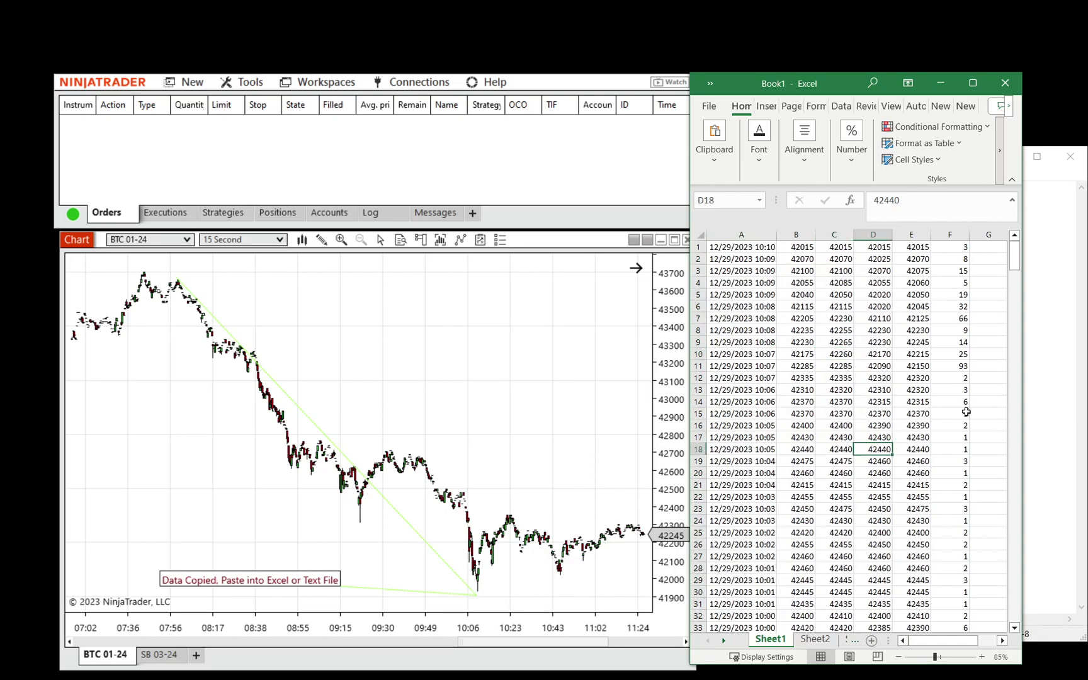
- Total the volume column with =SUM(F1:F424) in G1, giving 2418
left_click(987, 249)
scroll(987, 252, "right", 1)
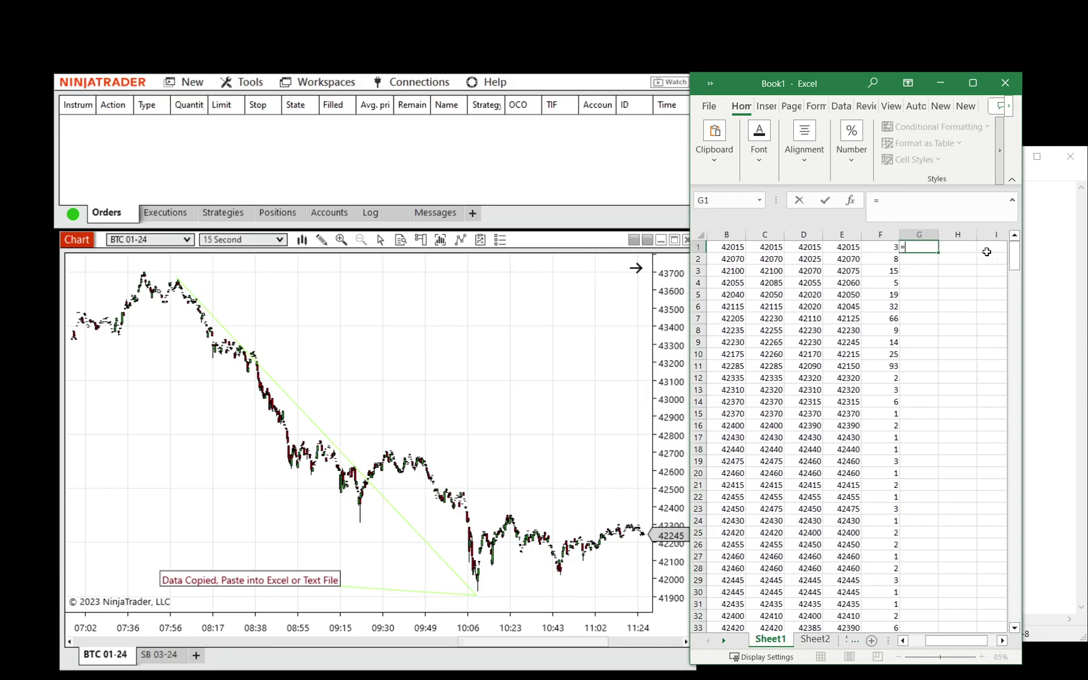
type("=Sum(")
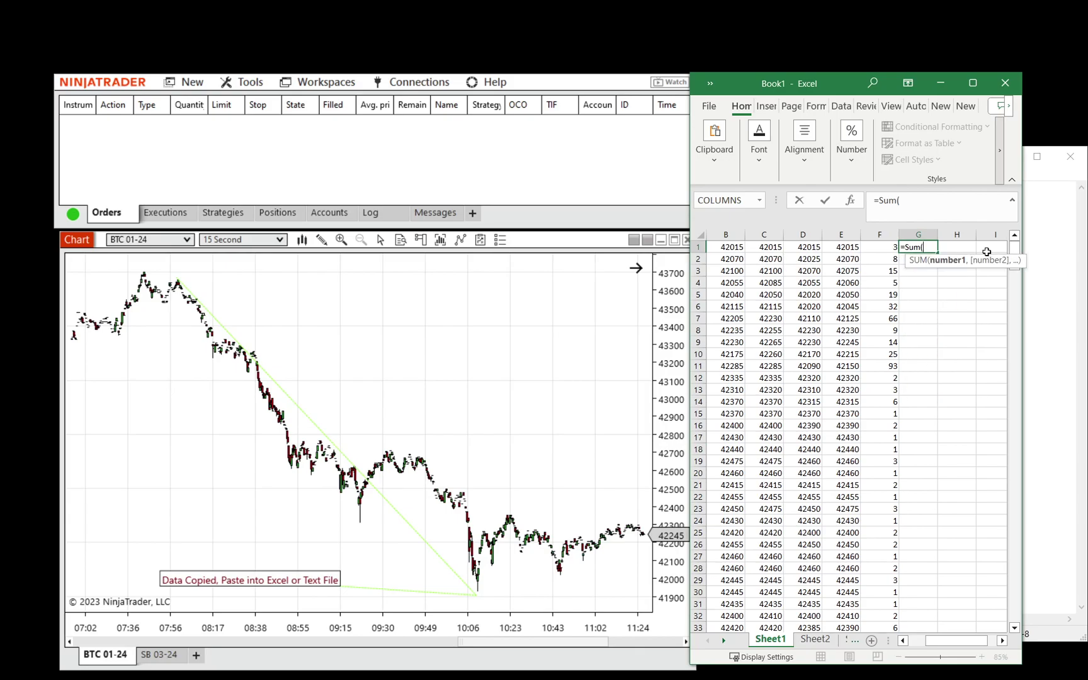
key("Left")
key("ctrl+shift+Down")
key("ctrl+Return")
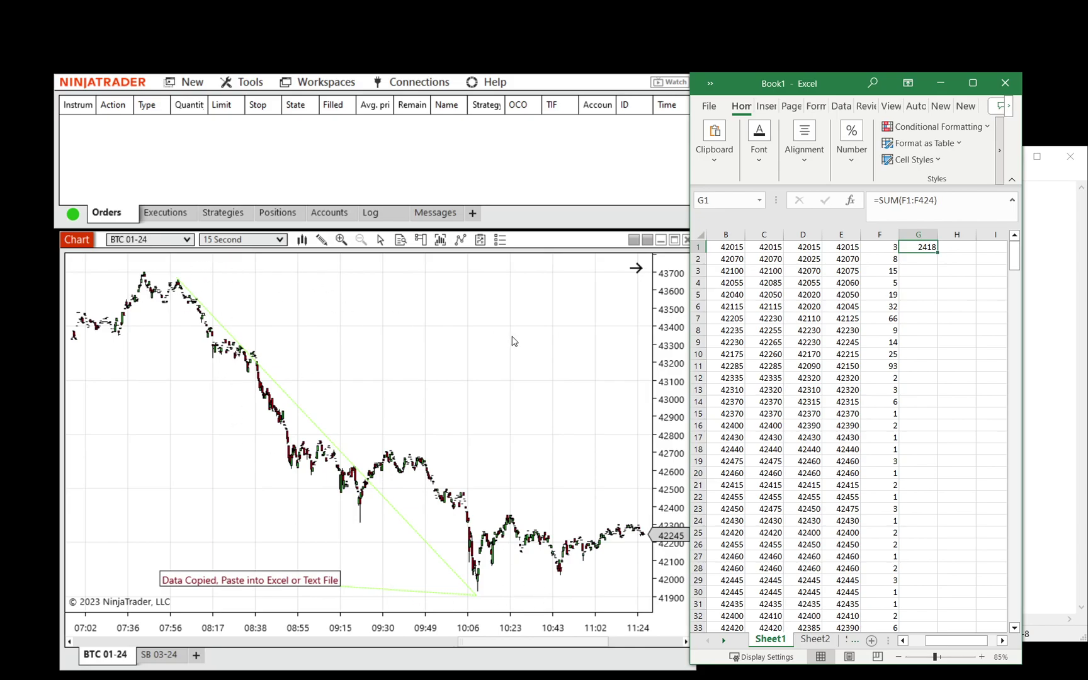
- Switch to Sheet2 and the SB 03-24 chart, then ruler the Dec 28 rally to copy its bars
left_click(911, 496)
left_click(815, 638)
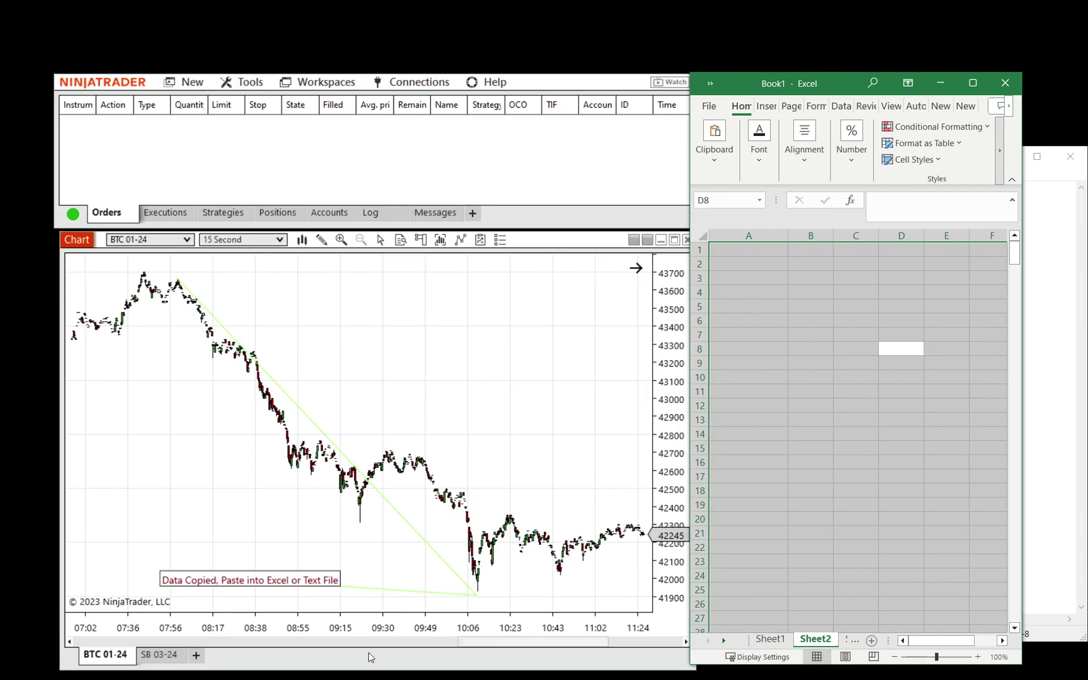
left_click(164, 656)
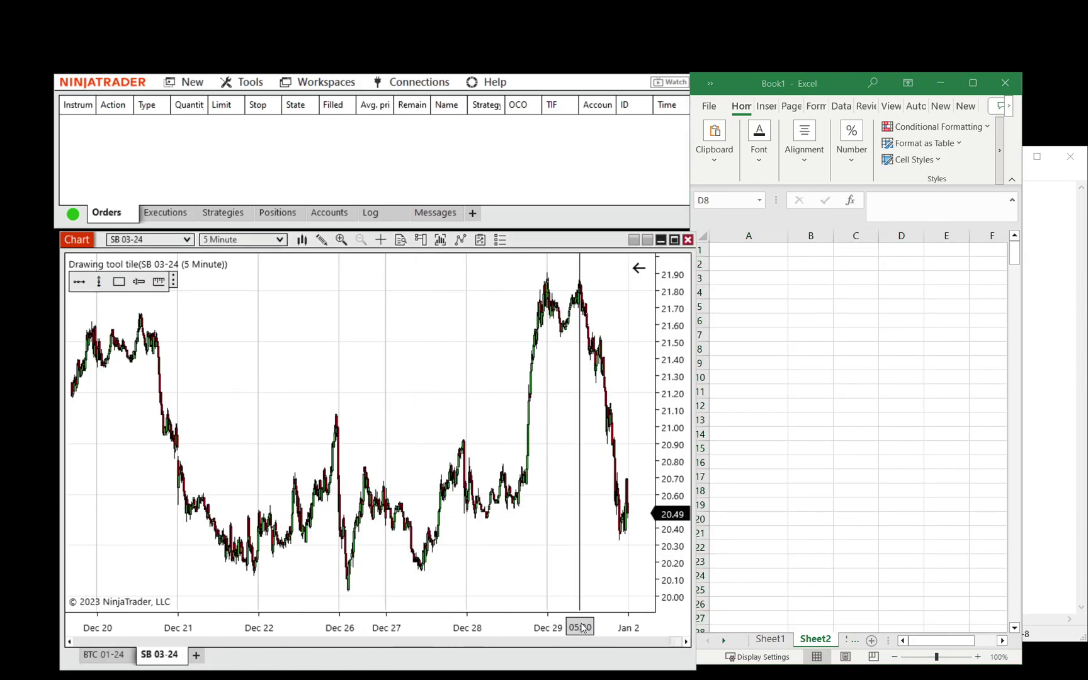
scroll(567, 575, "up", 5)
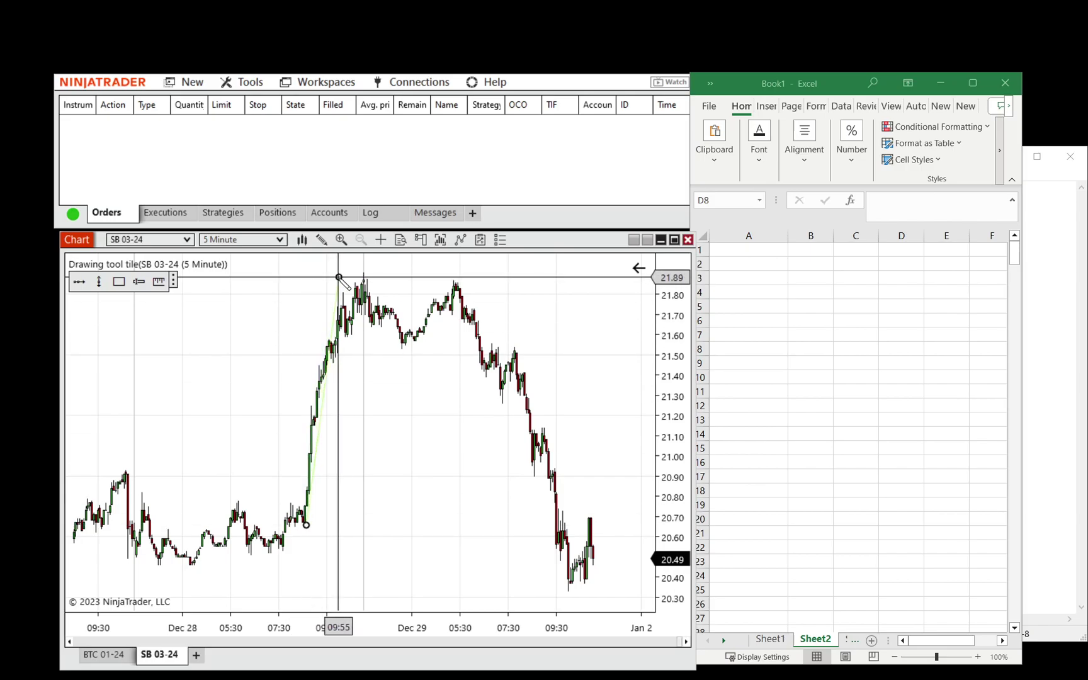
left_click(364, 276)
left_click(232, 404)
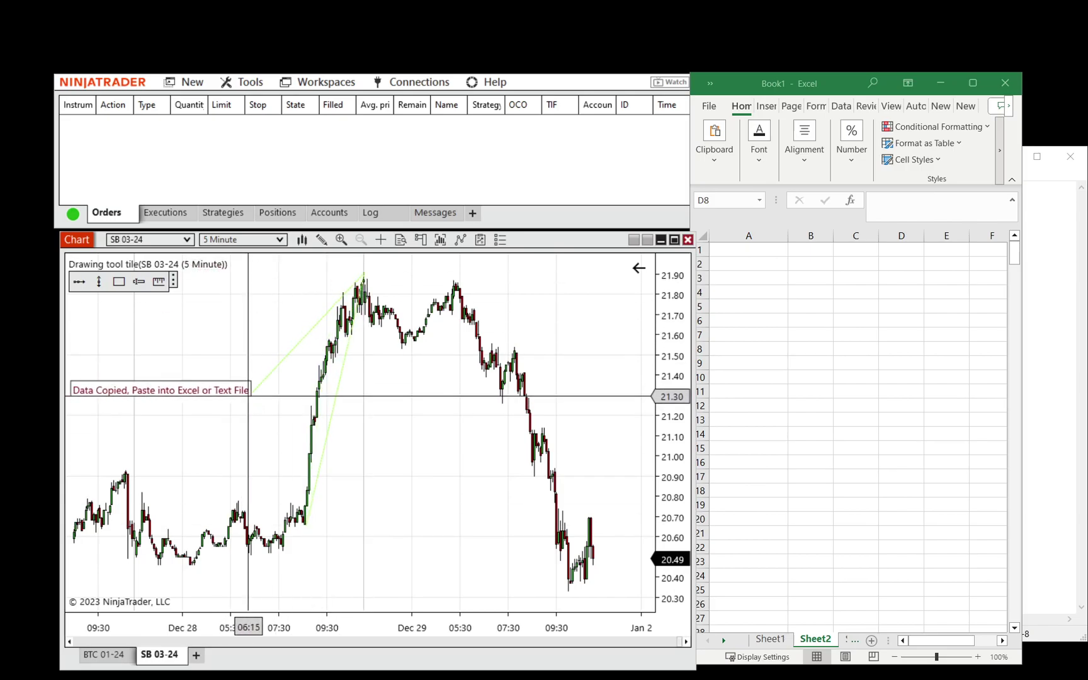
- Paste the 29 SB 03-24 bars into Sheet2 at A1 and move to row 31 below them
left_click(771, 250)
key("ctrl+v")
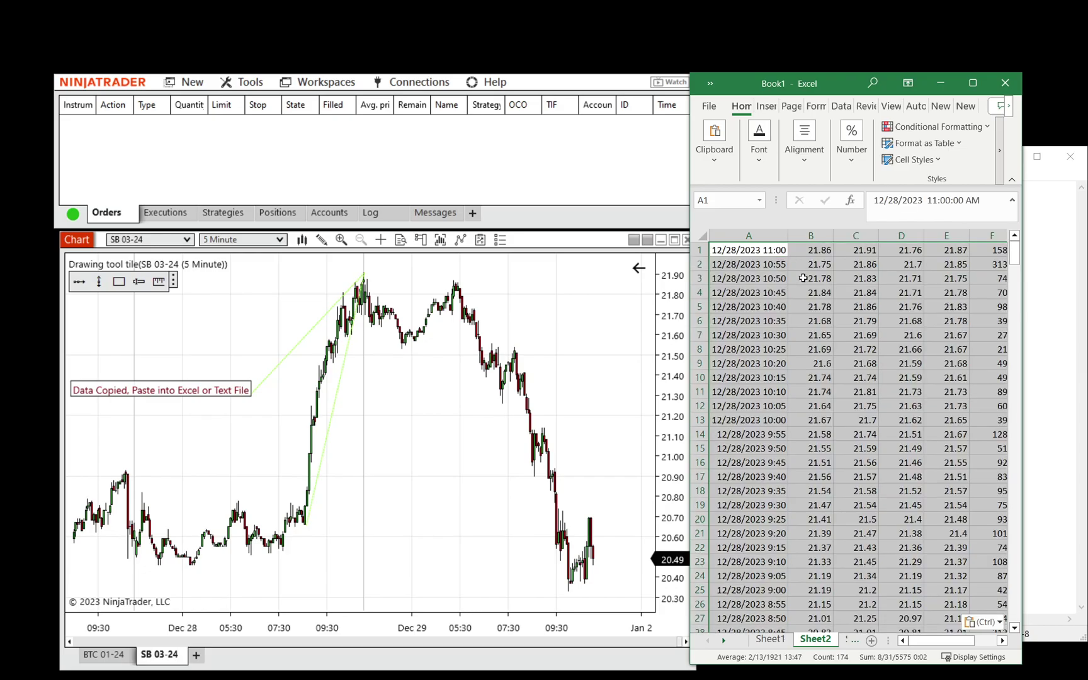
key("Down")
key("Down")
key("Down")
key("Down")
key("Down")
key("Down")
key("Down")
key("Down")
key("Down")
key("Down")
key("Down")
key("Down")
key("Down")
key("Down")
key("Down")
key("Down")
key("Down")
key("Down")
key("Down")
key("Down")
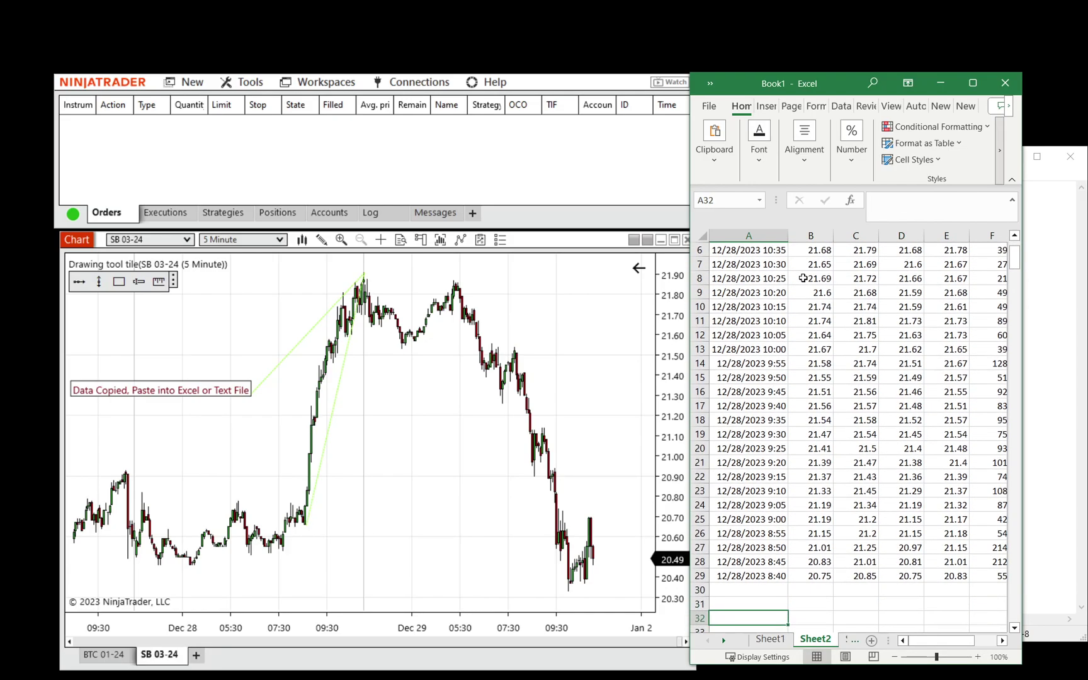
key("Up")
- Draw a second Export Data Ruler from the Dec 29 high down to the later low
right_click(589, 303)
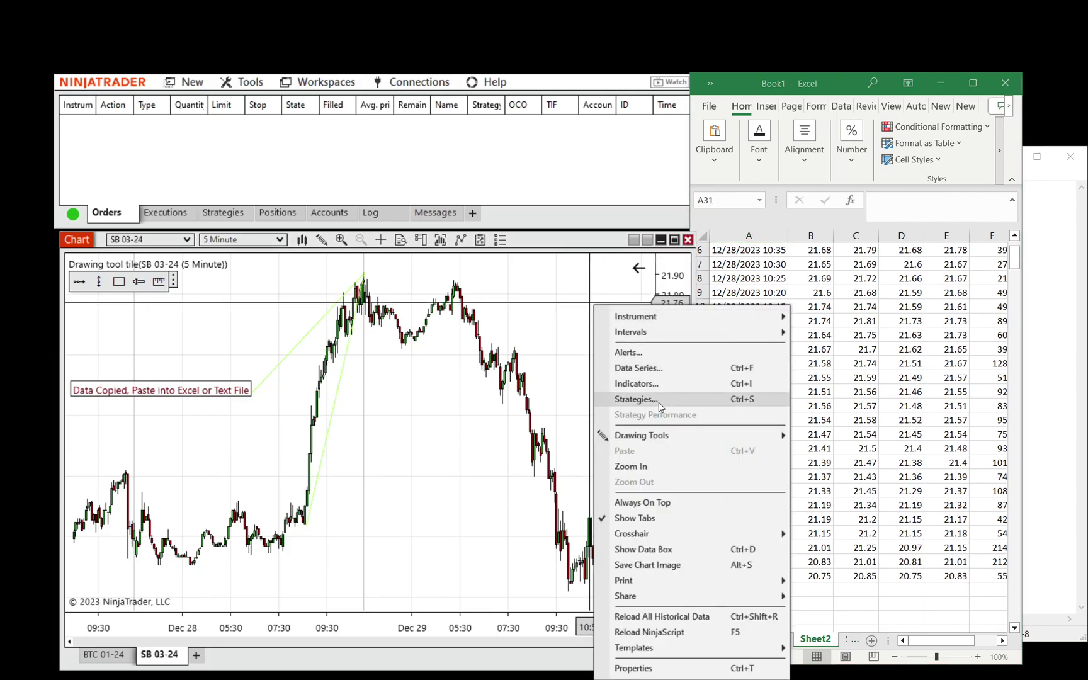
mouse_move(668, 435)
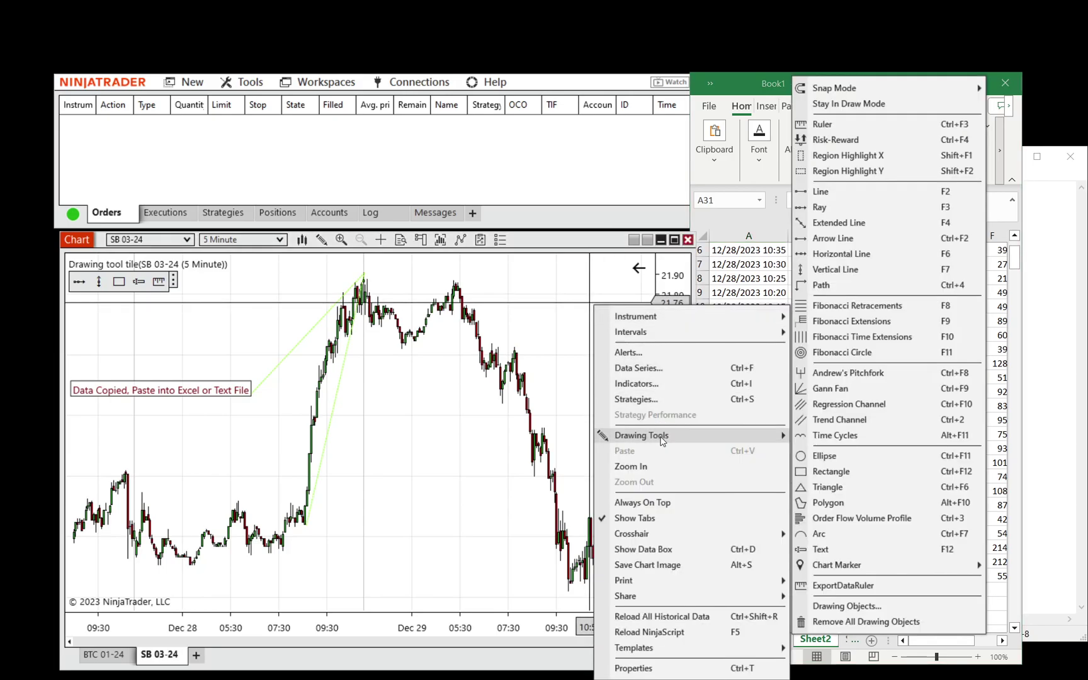
left_click(880, 591)
left_click(456, 284)
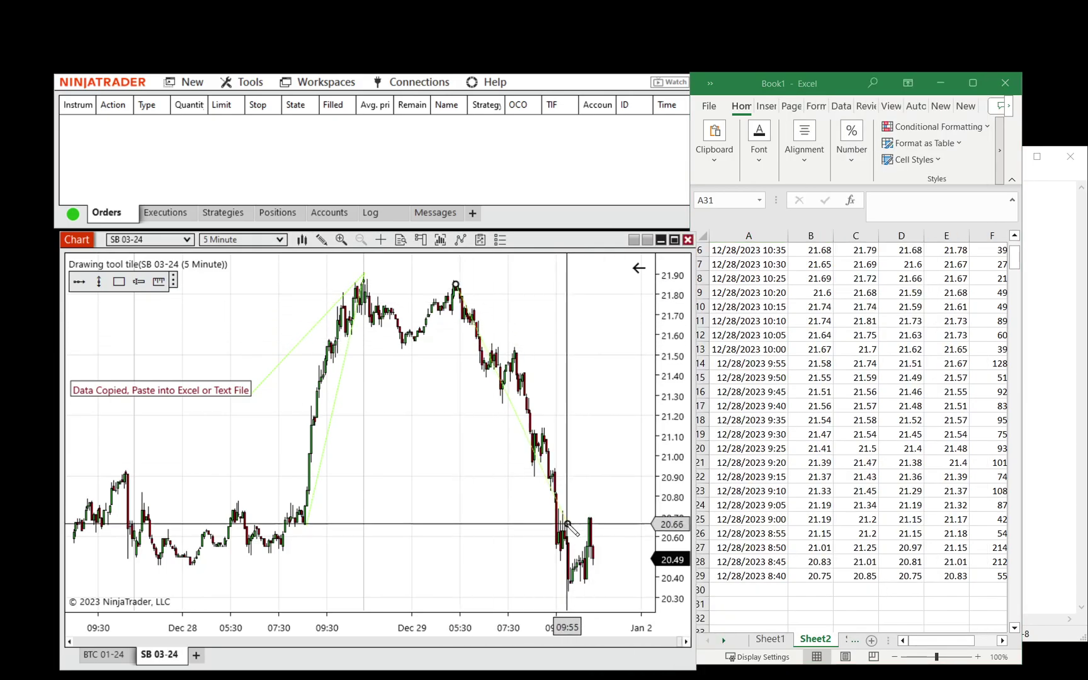
left_click(569, 592)
left_click(466, 566)
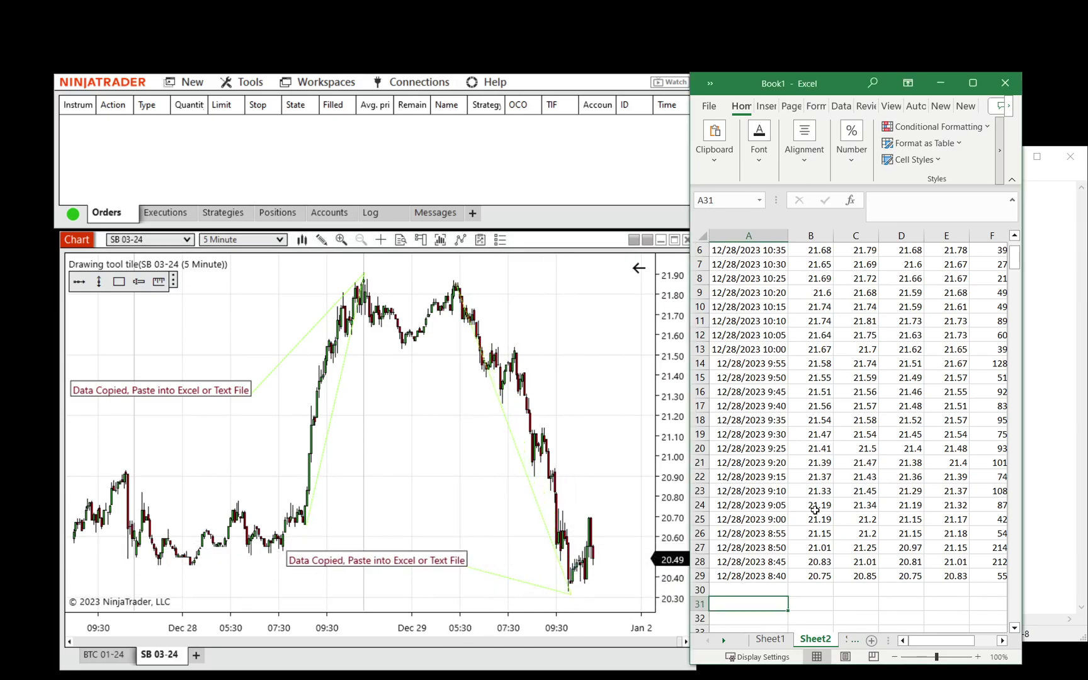
- Paste the drop's bars at A31 and total their volume in G31 with =SUM(F31:F88), giving 35913
key("ctrl+v")
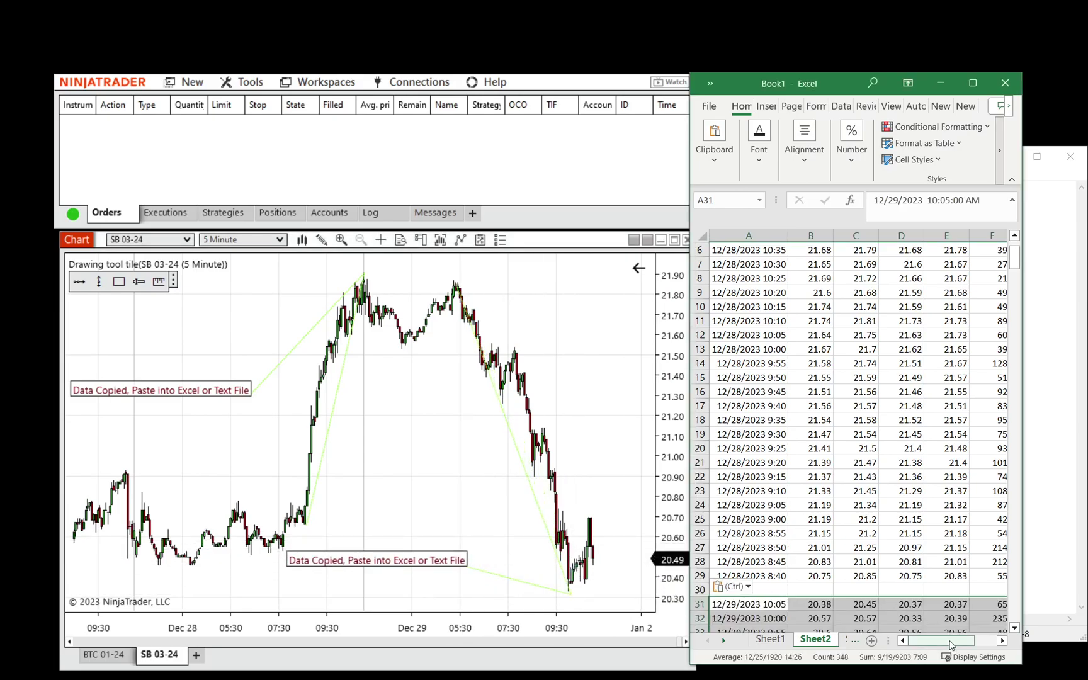
left_click_drag(951, 643, 966, 642)
left_click(941, 603)
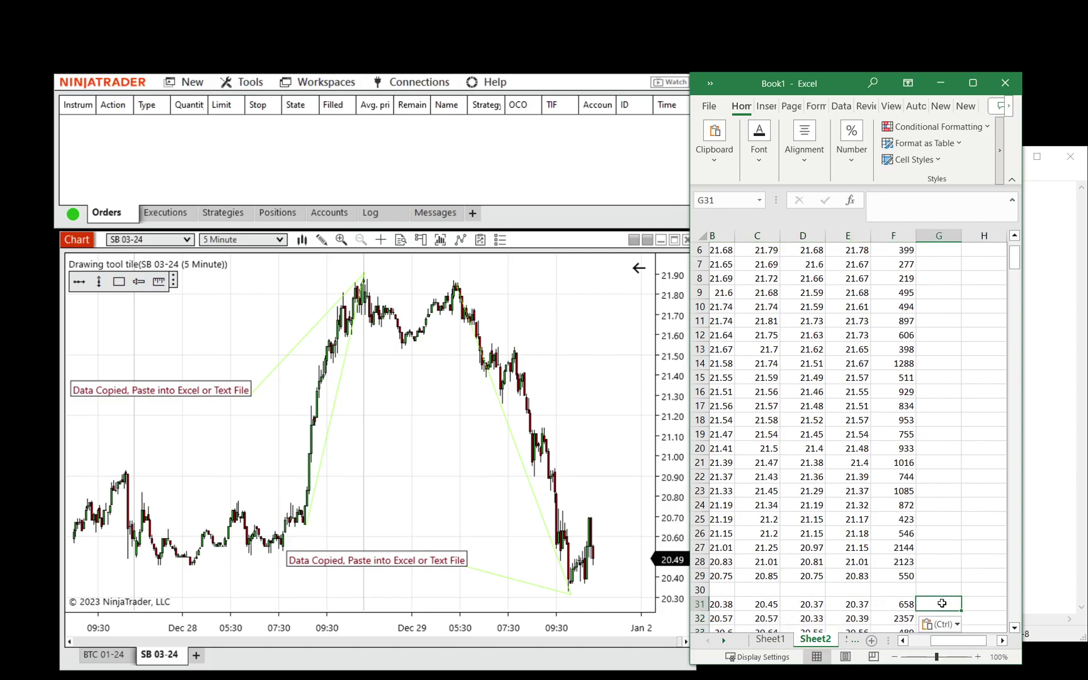
type("=Sum(")
key("Left")
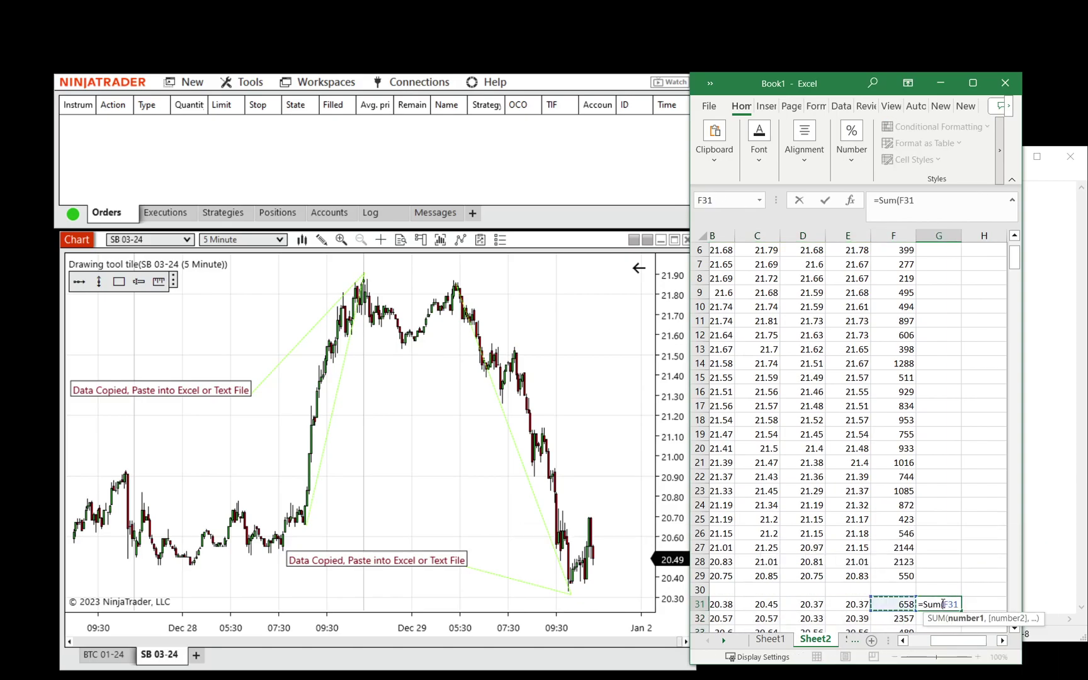
key("ctrl+shift+Down")
key("Return")
- Total the rally's volume in G29 with =SUM(F1:F29), giving 26651, and check both formulas
key("Up")
key("Up")
key("Up")
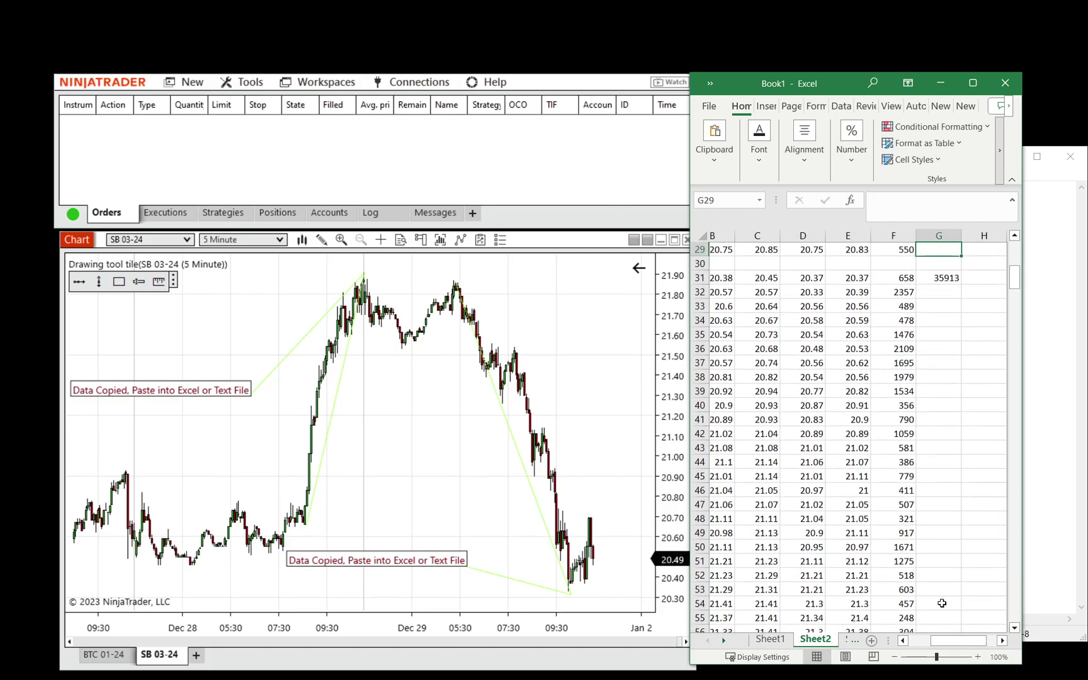
type("=sum(")
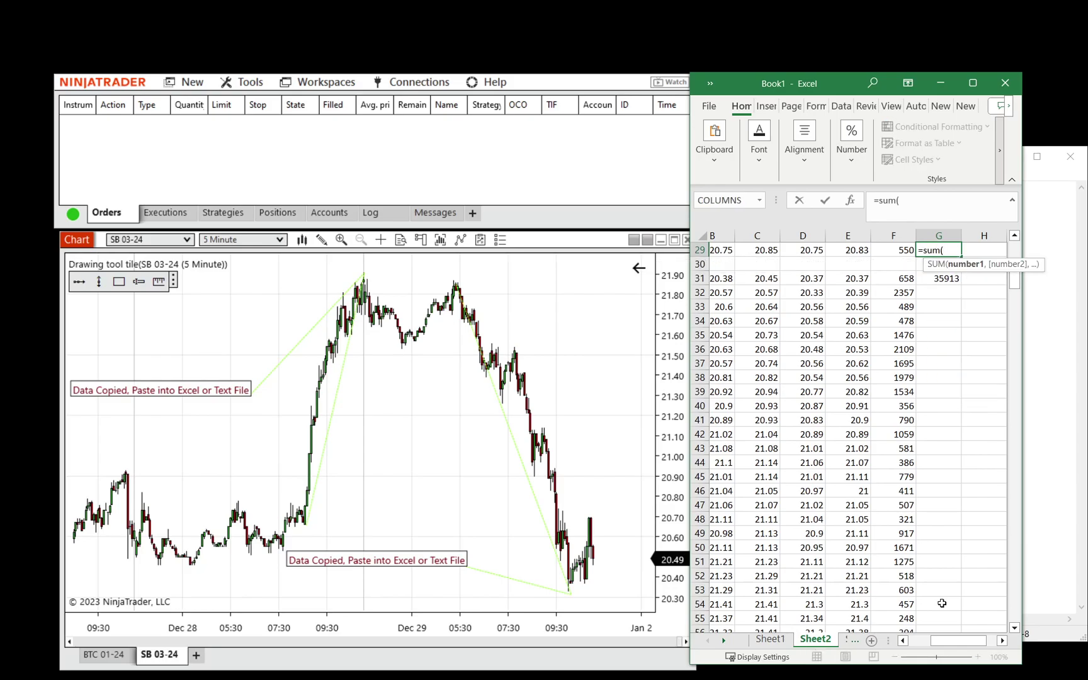
key("Left")
key("ctrl+shift+Up")
key("Return")
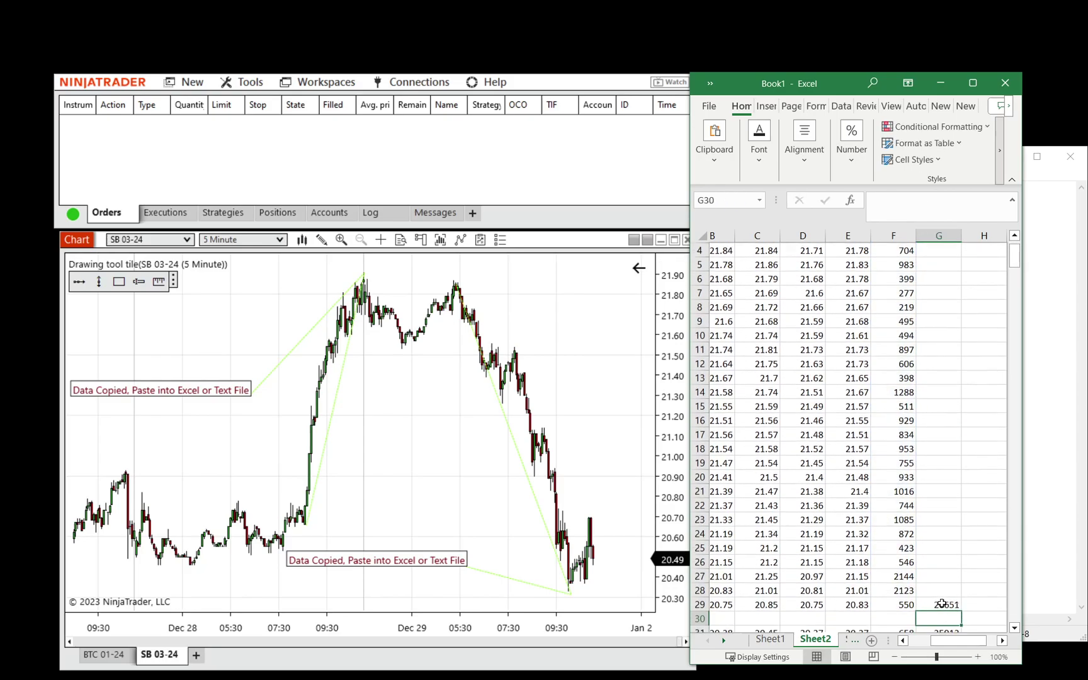
scroll(970, 554, "down", 4)
left_click(960, 434)
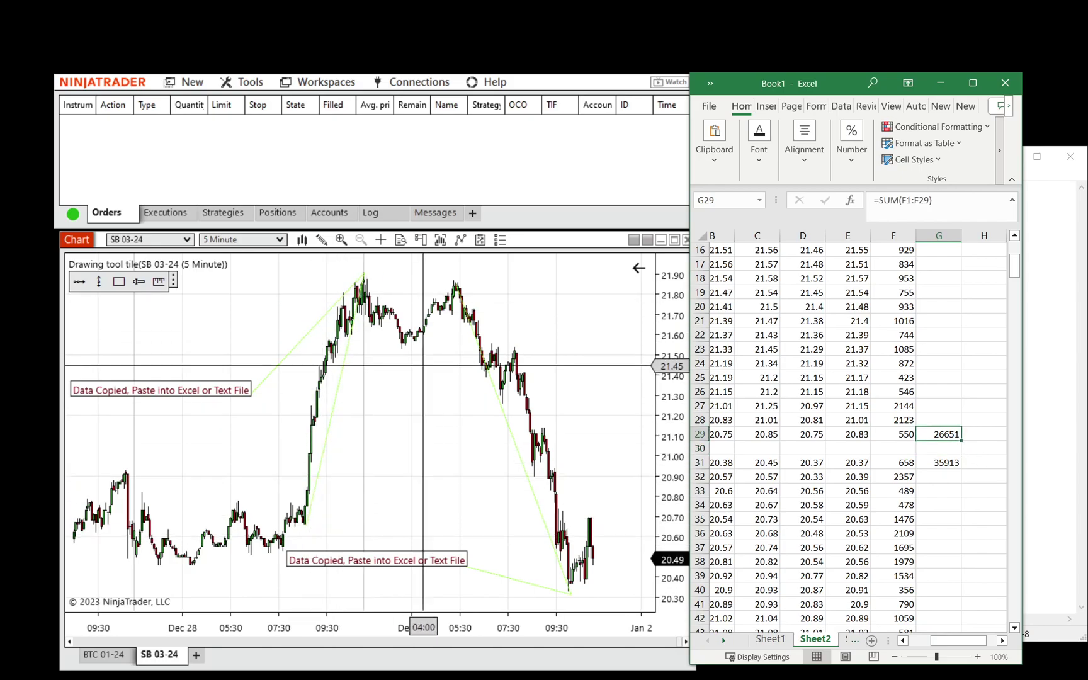
left_click(954, 463)
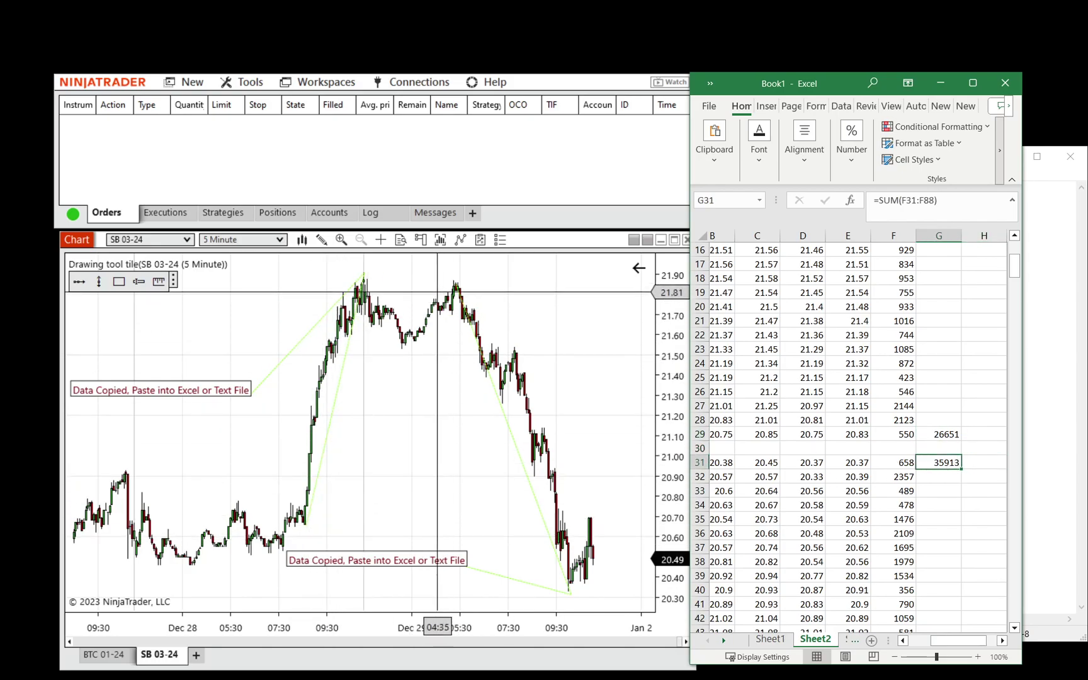
- Enter =G29-G31 in G34 to show the volume difference of -9262
left_click(956, 504)
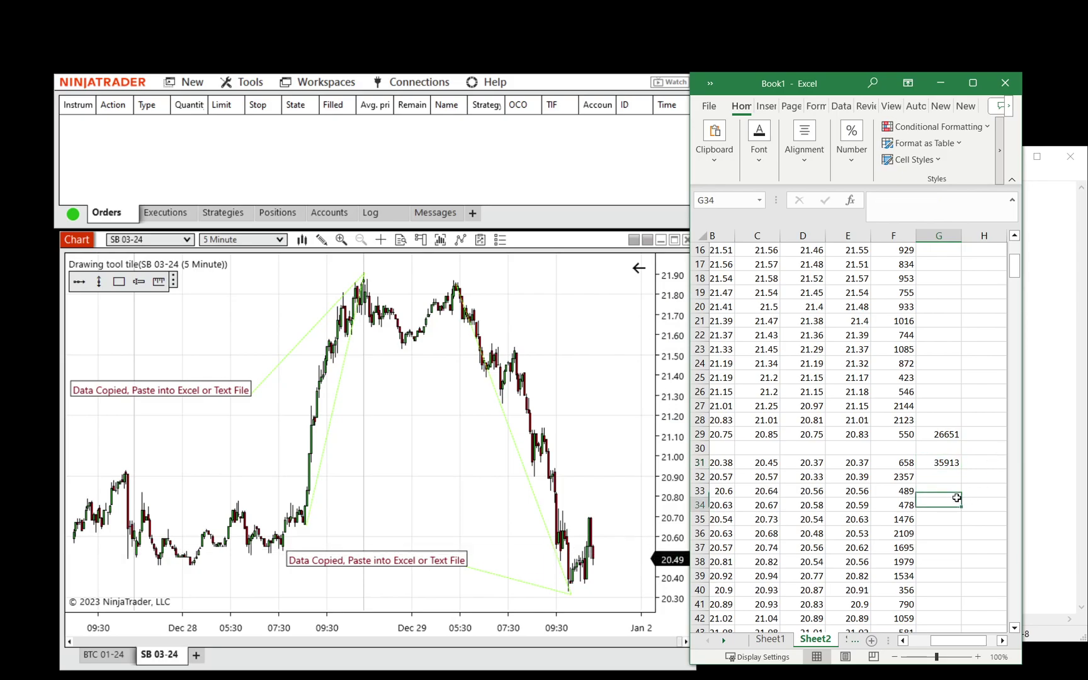
type("=")
left_click(947, 434)
type("-")
left_click(950, 464)
key("Return")
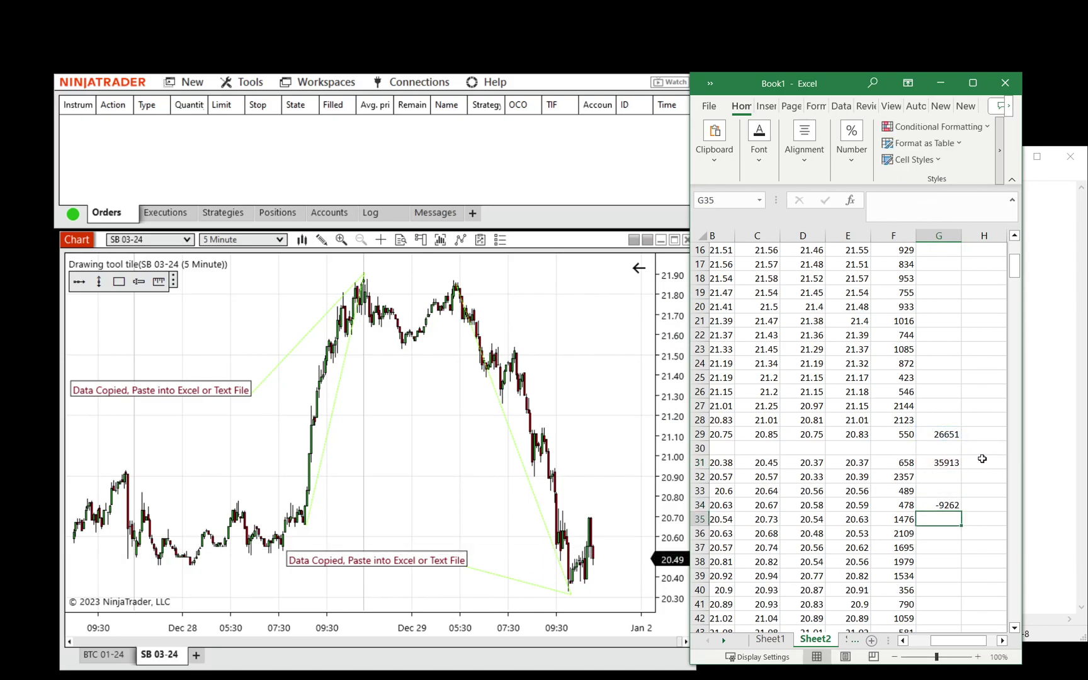
left_click(950, 504)
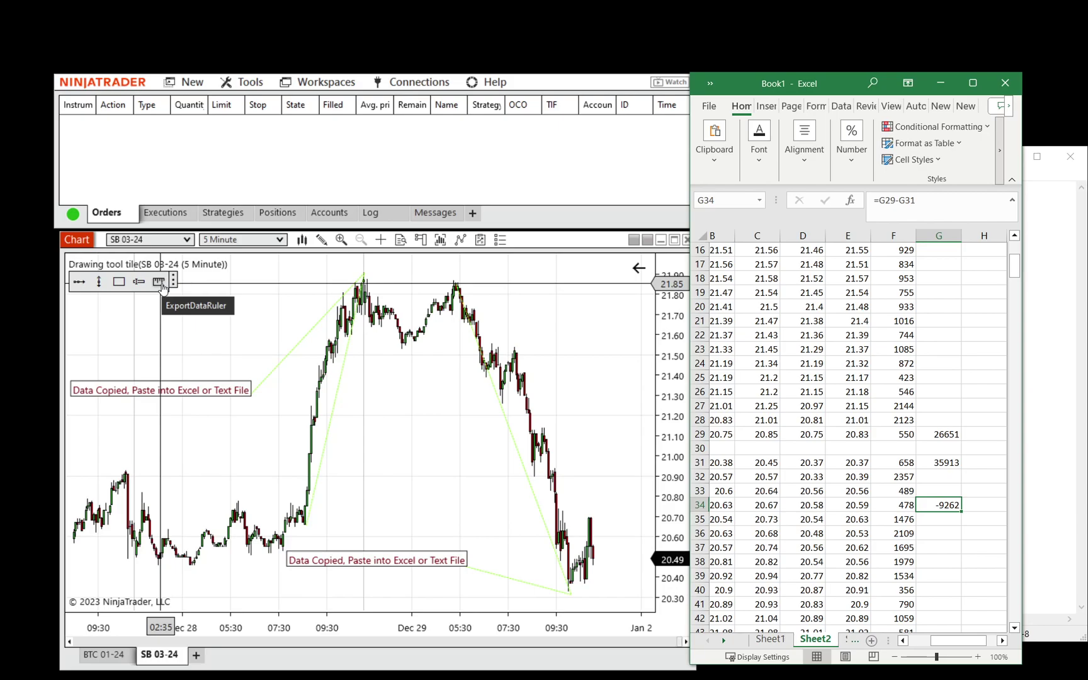
- Paste the 12/29/2023 SB bars into Notepad and open the first export ruler's properties
left_click(1041, 279)
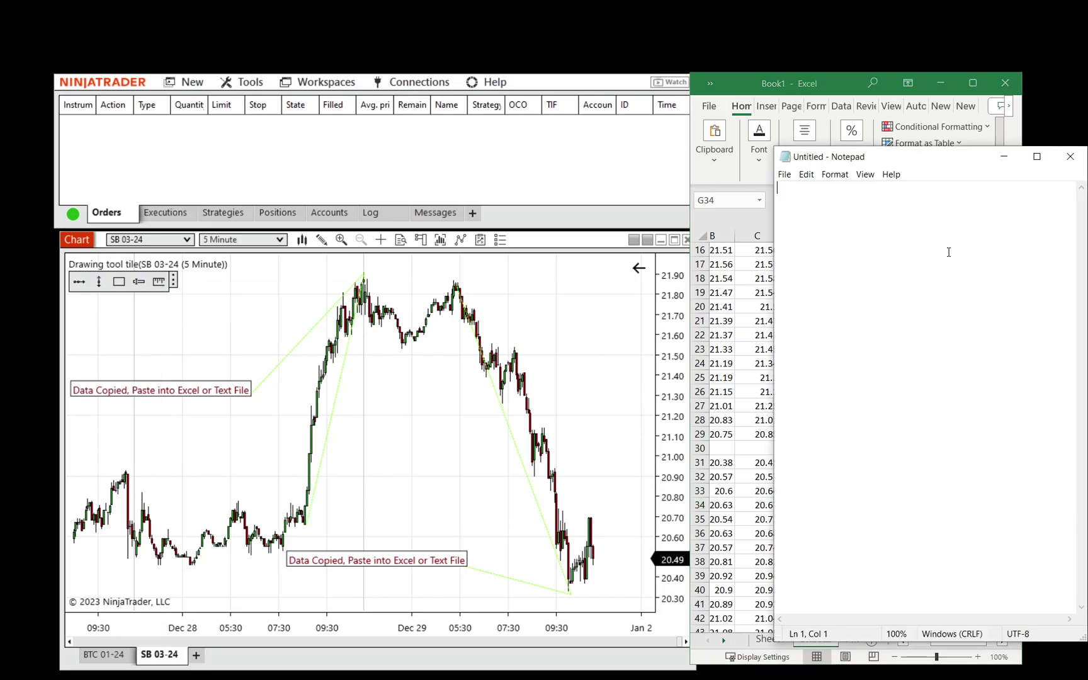
key("ctrl+v")
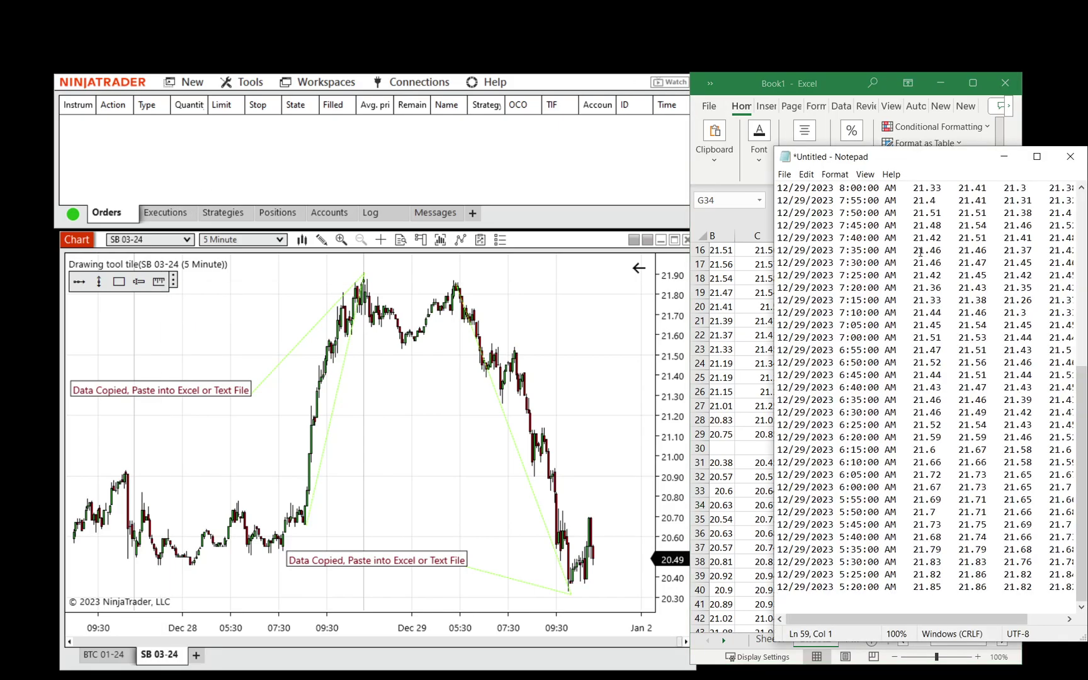
scroll(843, 380, "up", 8)
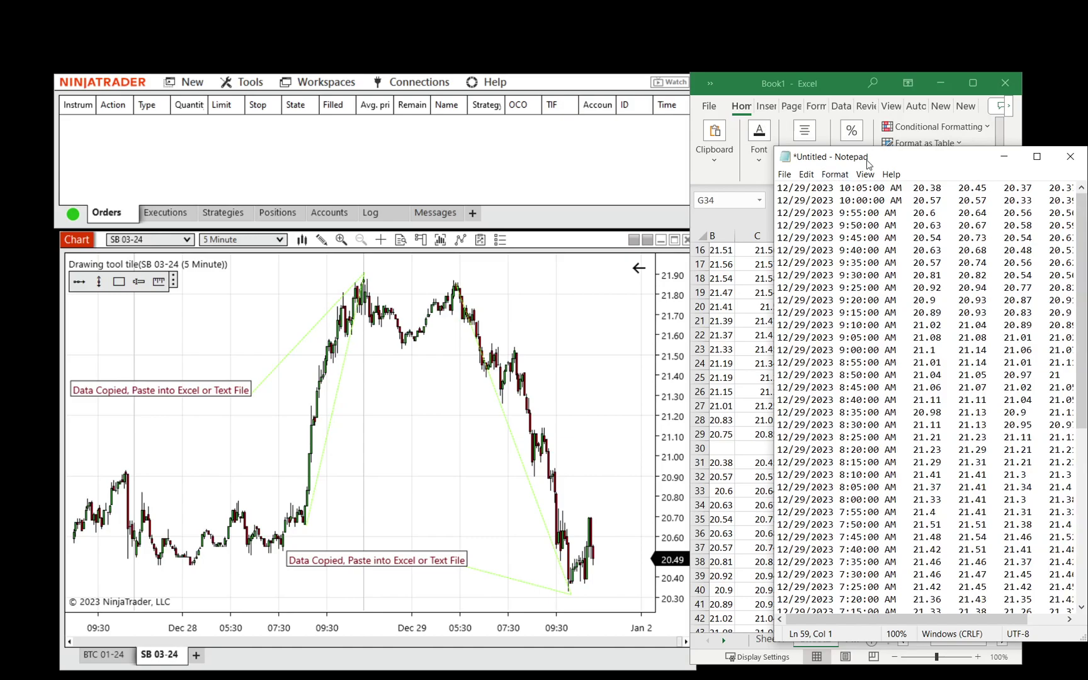
left_click_drag(869, 158, 862, 158)
left_click(260, 388)
double_click(261, 388)
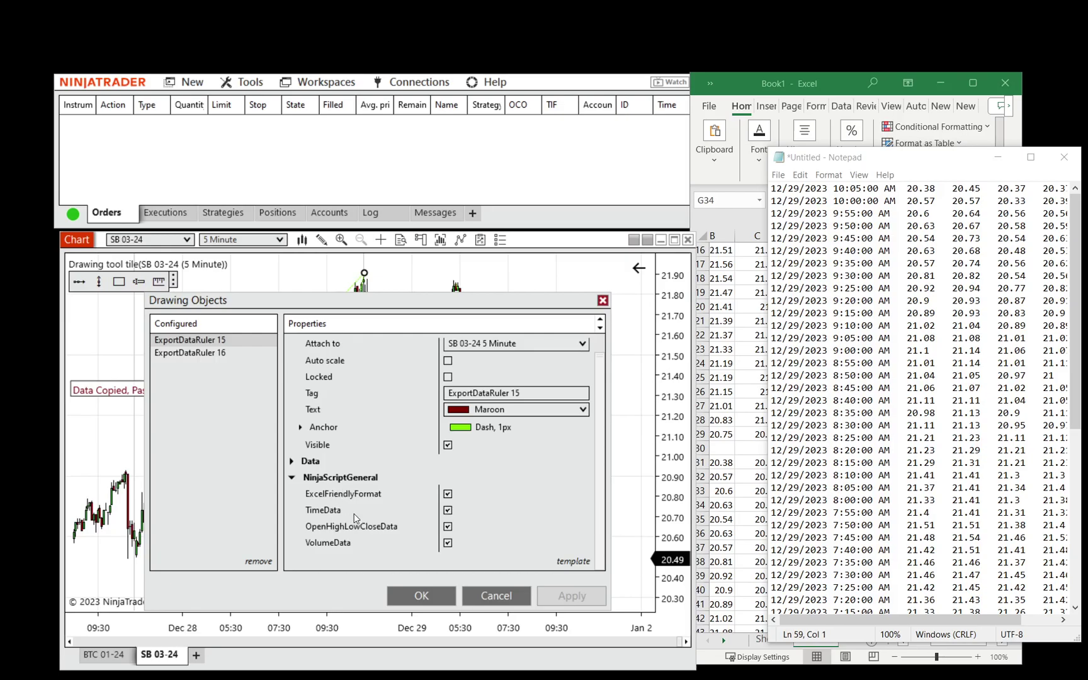
- Turn off ExcelFriendlyFormat and save the ruler settings as the Default template
left_click(447, 495)
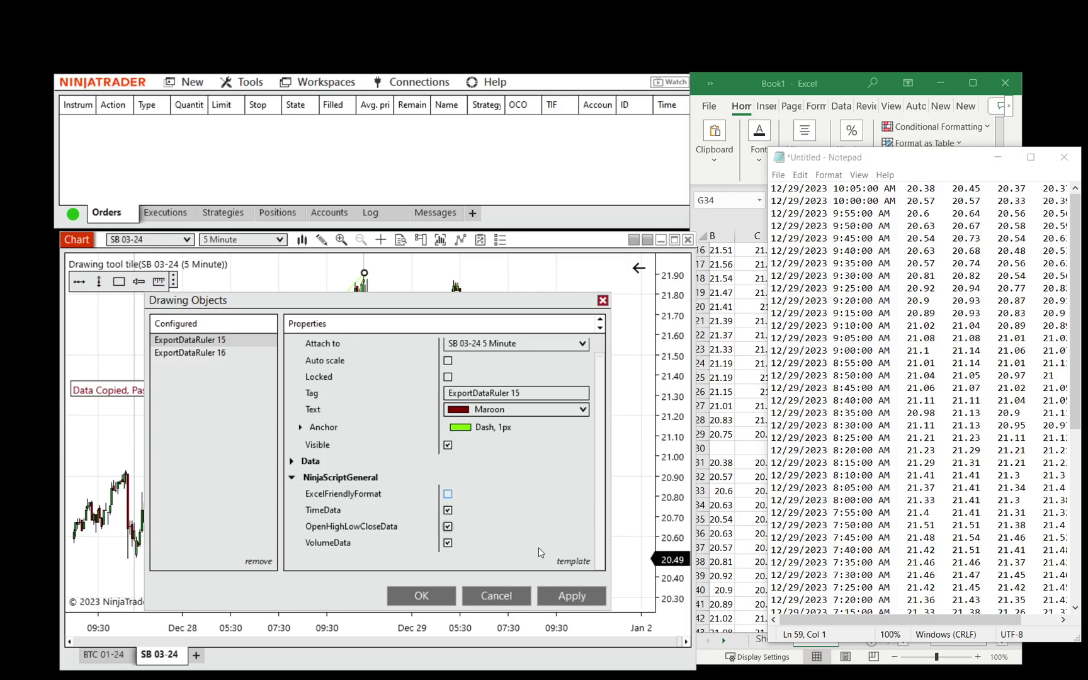
left_click(576, 562)
left_click(495, 562)
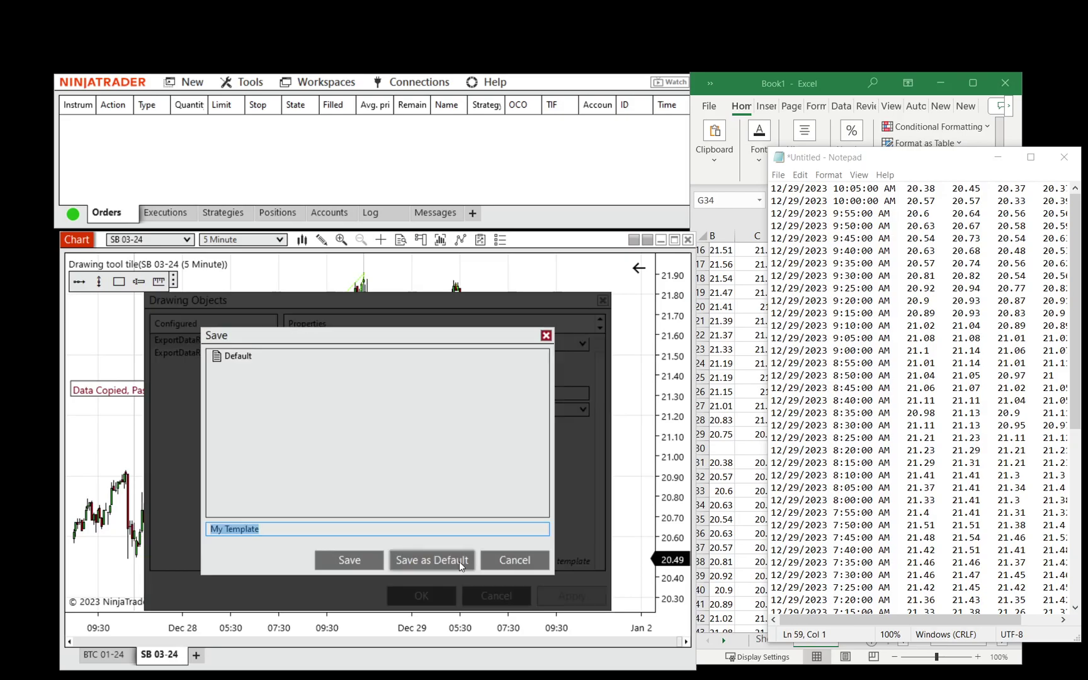
left_click(450, 560)
left_click(426, 476)
left_click(444, 597)
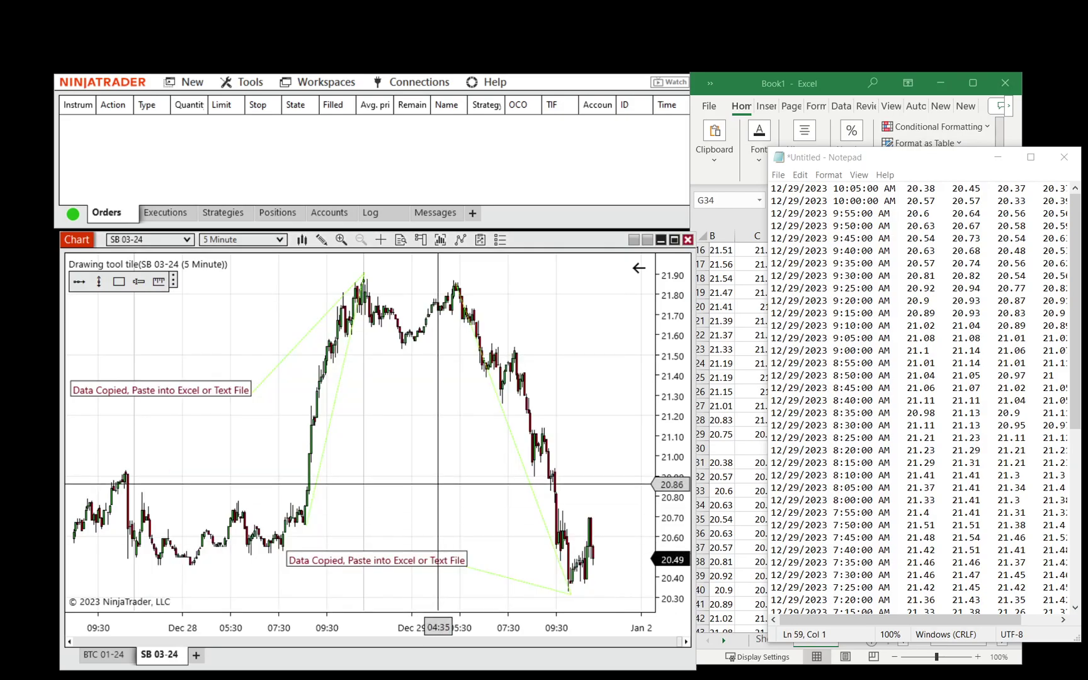
- Draw a third export ruler from the Dec 29 peak down into the selloff
right_click(540, 295)
left_click(182, 320)
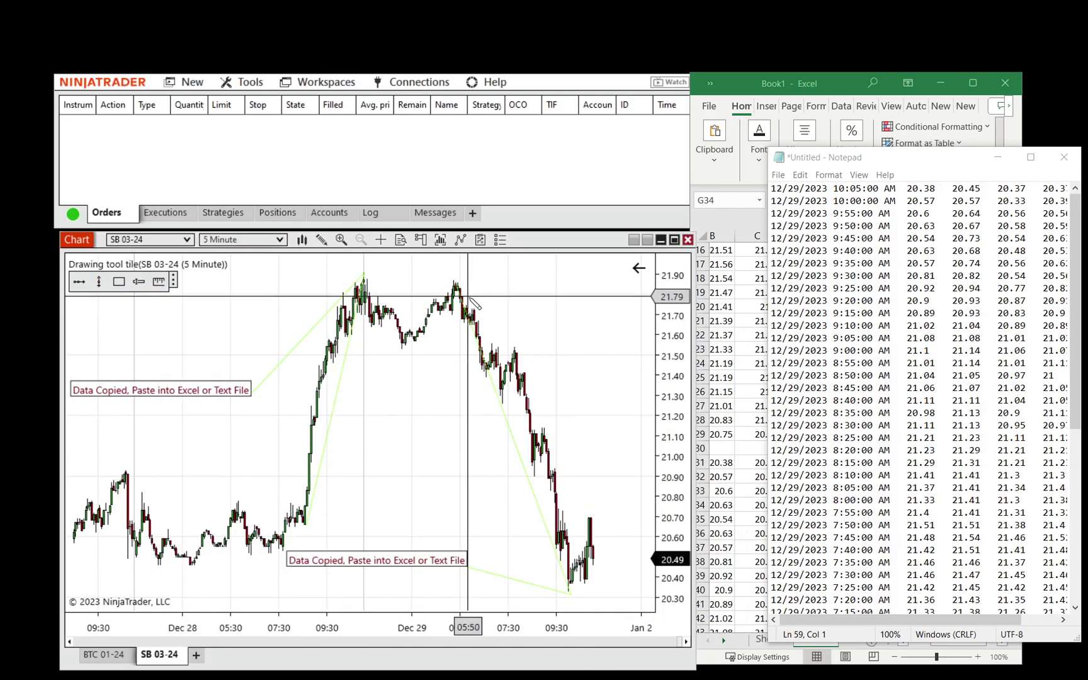
left_click(452, 288)
left_click(580, 586)
left_click_drag(491, 579, 409, 487)
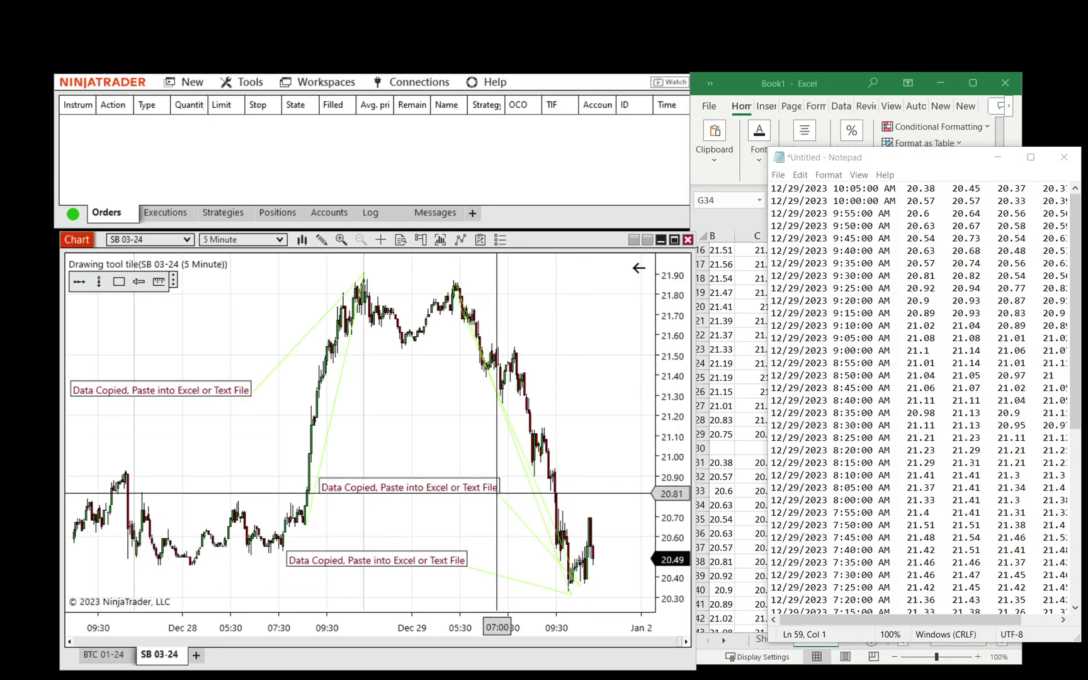
left_click(864, 490)
- Replace Notepad's text with the comma-separated 12/29/2023 SB bars and verify the commas
key("ctrl+a")
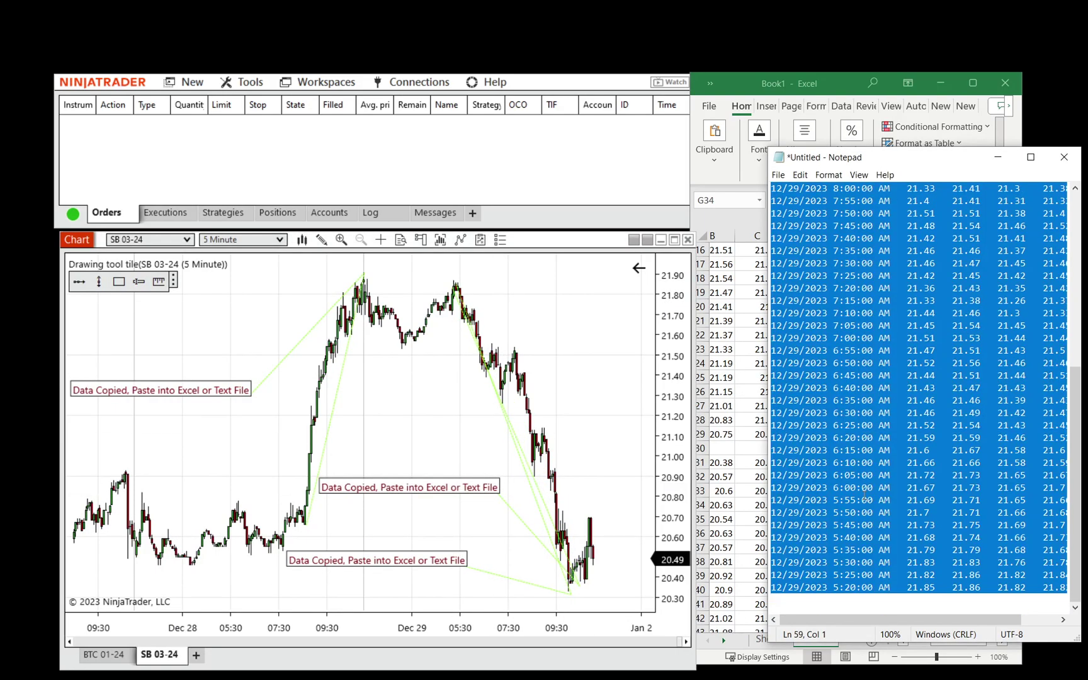
key("ctrl+v")
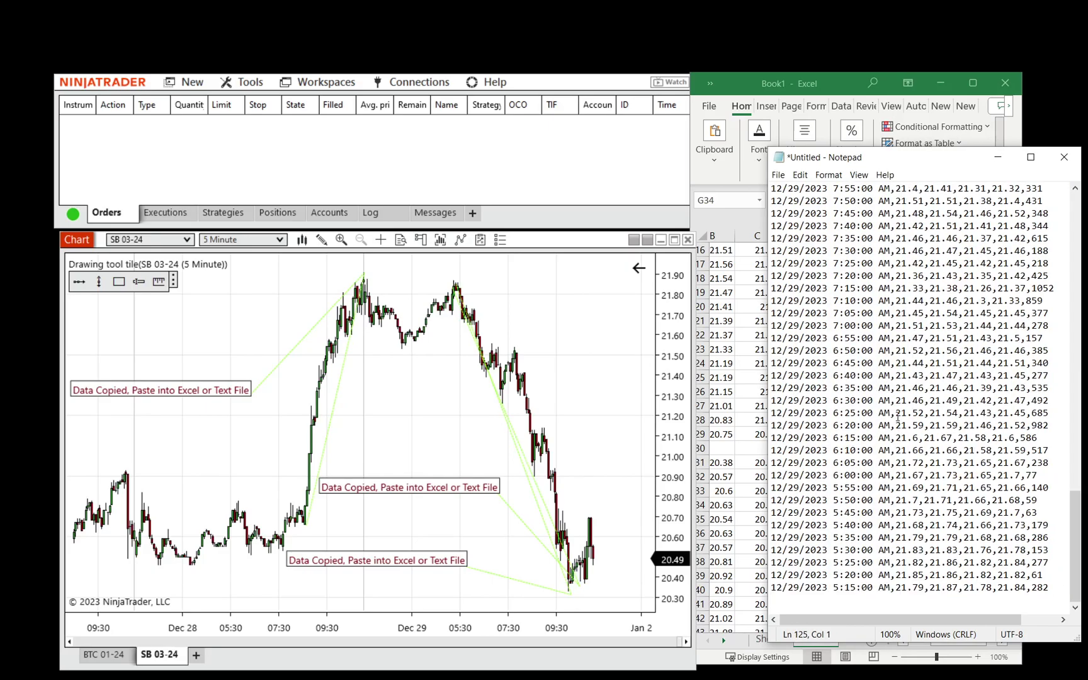
left_click_drag(897, 416, 1005, 415)
left_click(1014, 450)
double_click(508, 512)
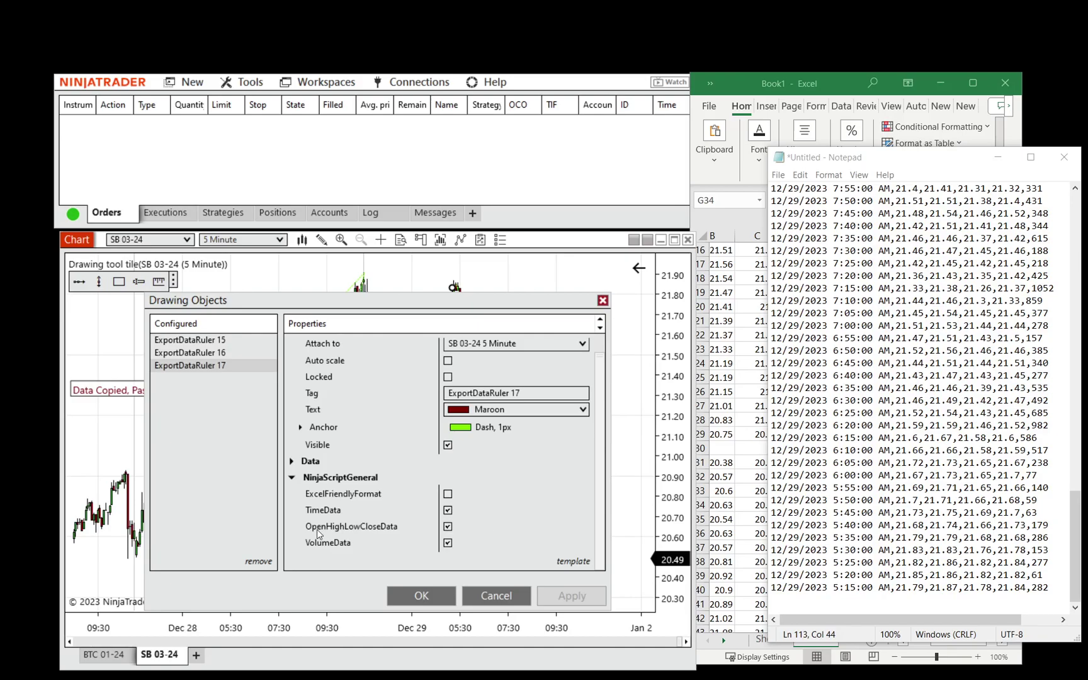
left_click(420, 596)
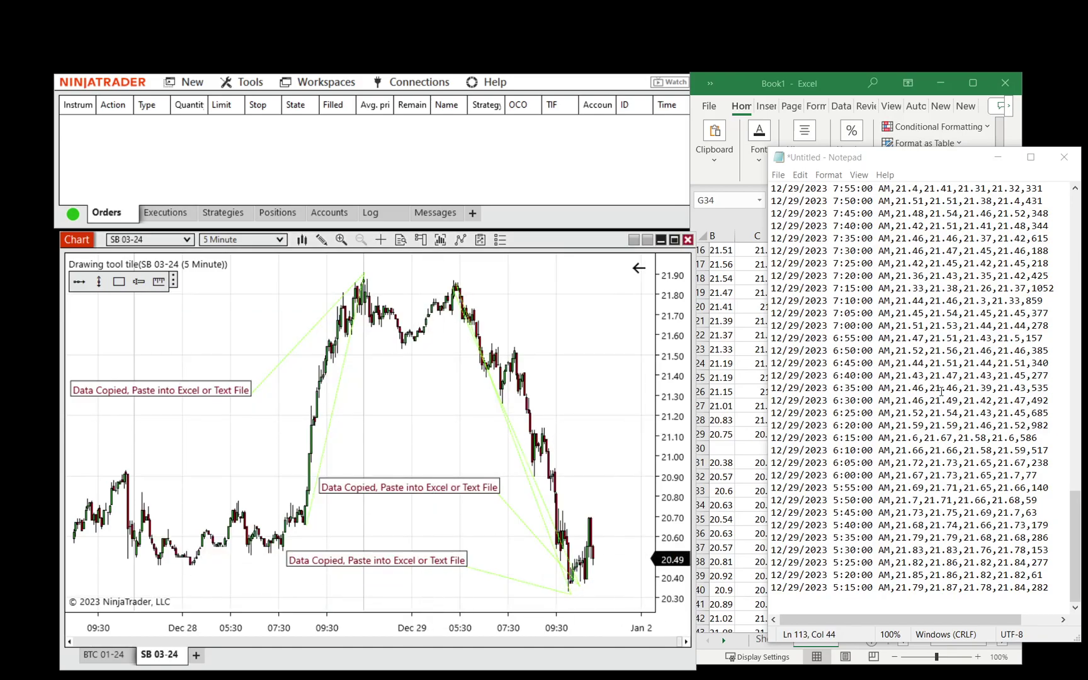
left_click(966, 377)
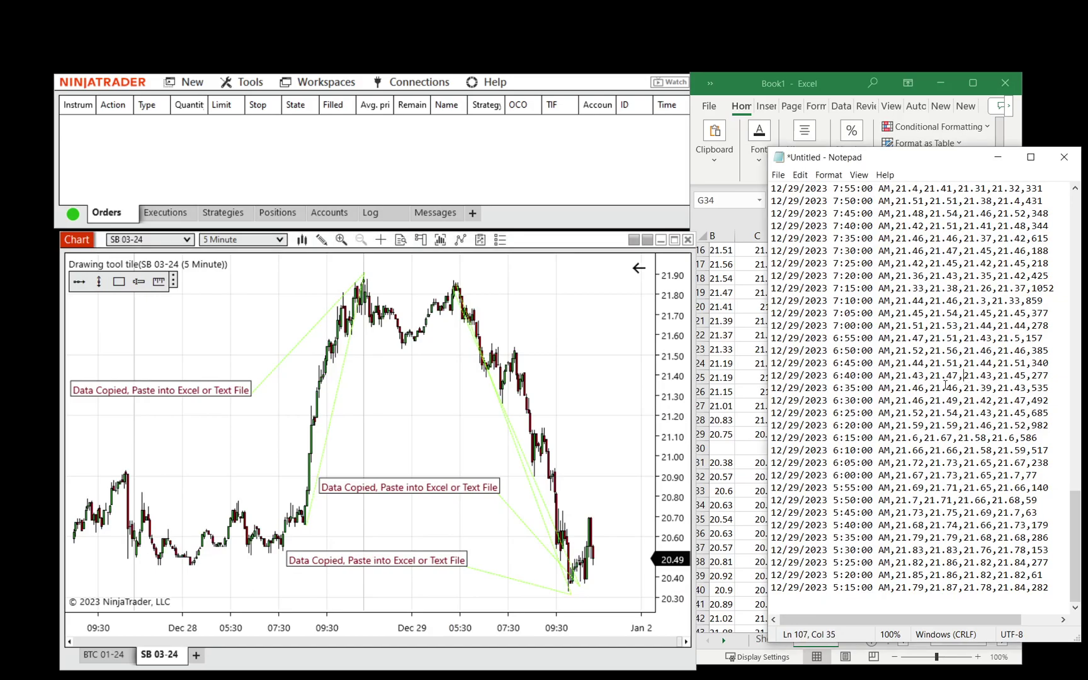